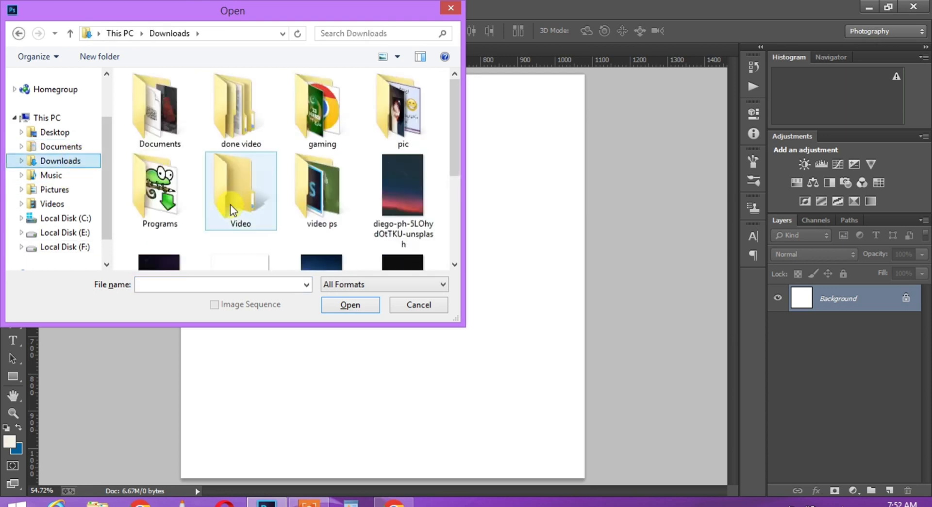
Step: Open the dark purple starry image from Downloads, copy it into Untitled-1 as a layer, and close the source image
click(334, 206)
key(Down)
key(Down)
key(Up)
key(Return)
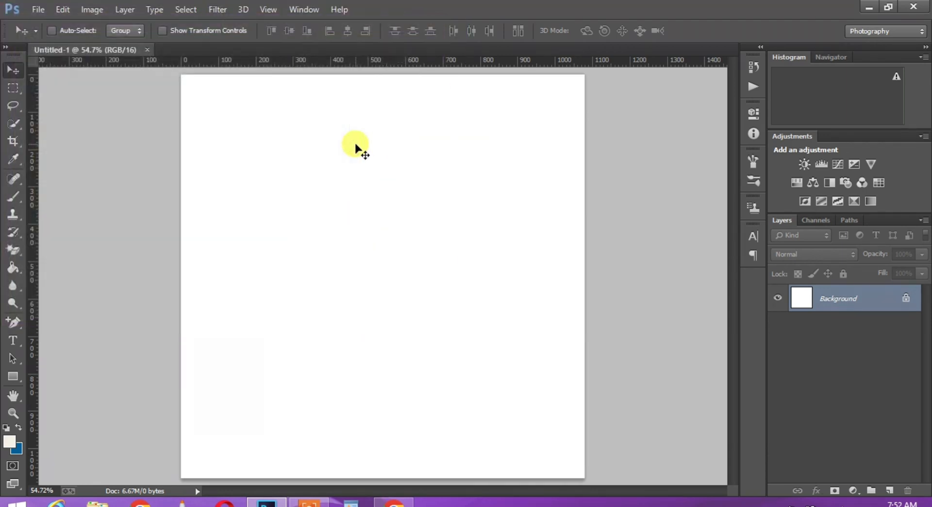
drag(133, 162, 277, 233)
click(432, 209)
click(163, 66)
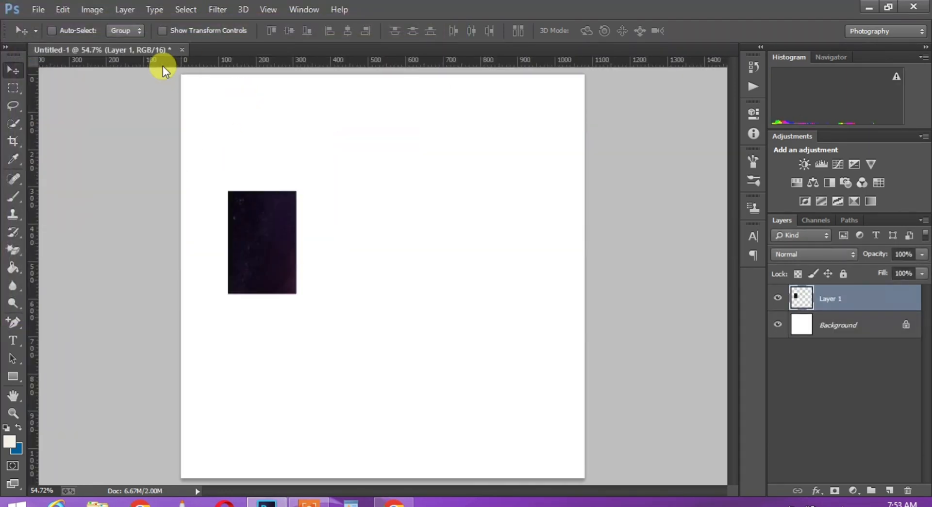
Step: Open the starry sunset sky photo, copy it into Untitled-1 as a new layer, and close the source image
key(ctrl+o)
double_click(403, 194)
drag(194, 194, 359, 213)
click(420, 209)
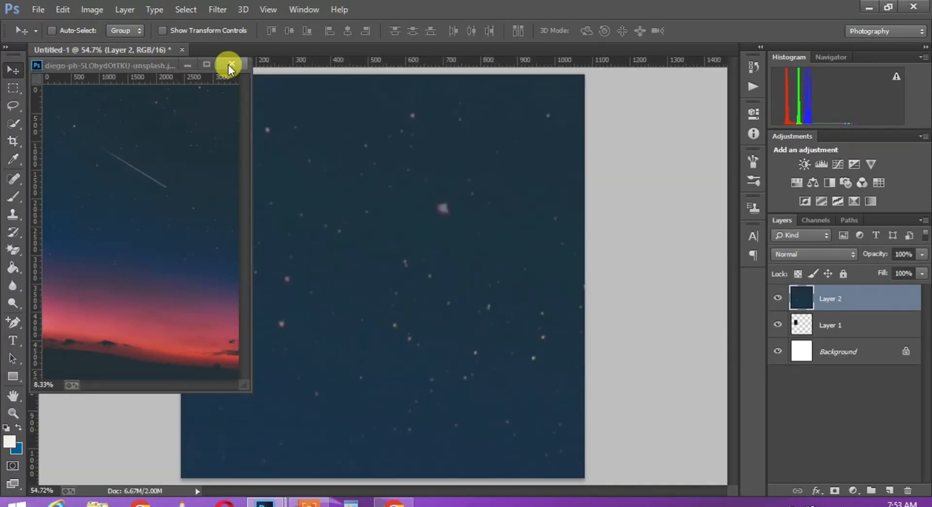
click(231, 63)
Step: Open the crescent moon photo, copy it into Untitled-1 as a new layer, and close the source image
key(ctrl+o)
scroll(400, 164, down, 1)
click(407, 191)
double_click(407, 191)
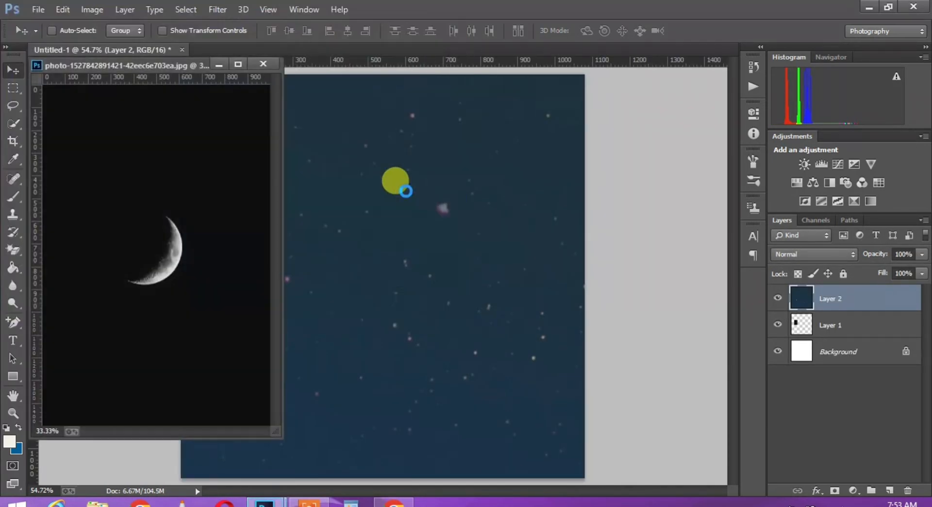
drag(228, 212, 441, 206)
click(441, 206)
click(267, 60)
Step: Open the Eid Mubarak mosque silhouette image, copy it into Untitled-1 as a new layer, and close the source image
key(ctrl+o)
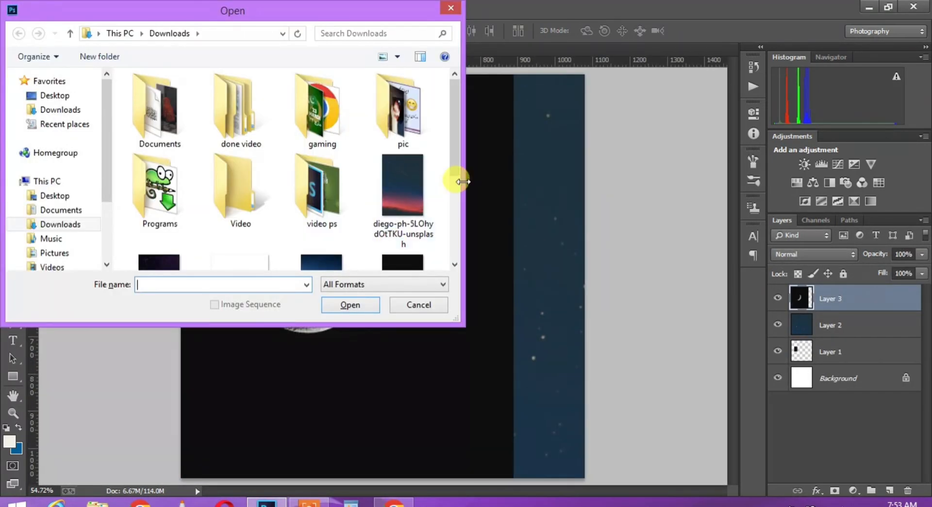
scroll(359, 182, down, 1)
double_click(255, 187)
drag(258, 199, 447, 225)
click(450, 206)
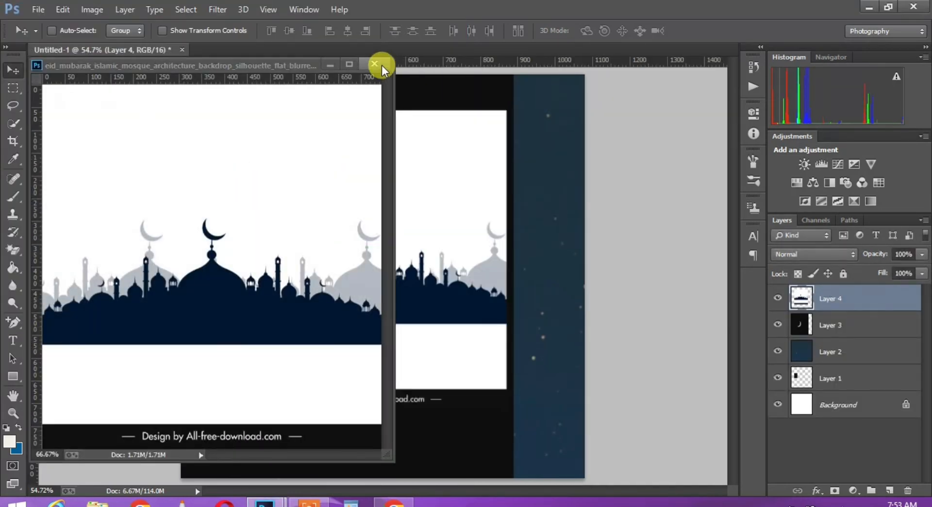
click(380, 65)
Step: Open the twilight mountain lake photo, copy it into Untitled-1 as a new layer, and close the source image
key(ctrl+o)
scroll(321, 194, down, 1)
click(321, 209)
click(351, 305)
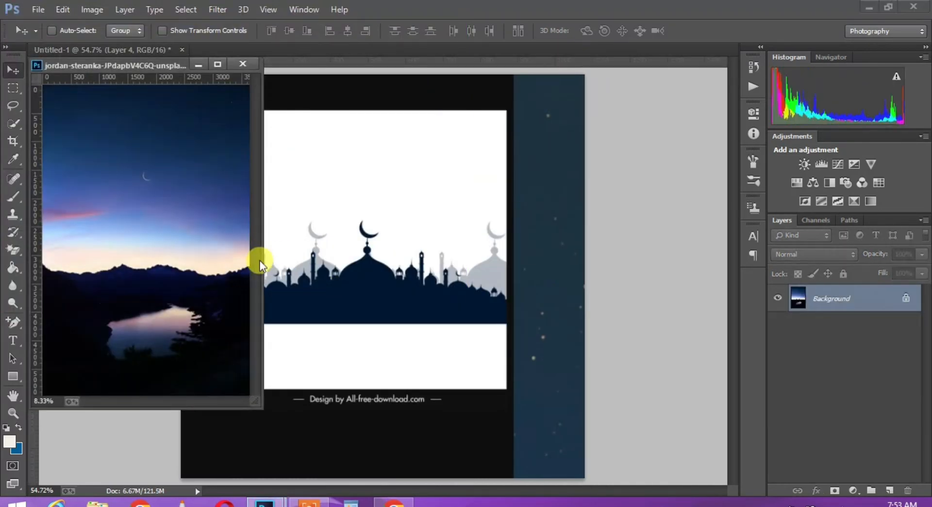
drag(258, 259, 442, 208)
click(450, 208)
click(260, 74)
Step: Hide Layers 1 to 5 and add a black (000000) Solid Color fill layer directly above the Background
drag(778, 298, 779, 405)
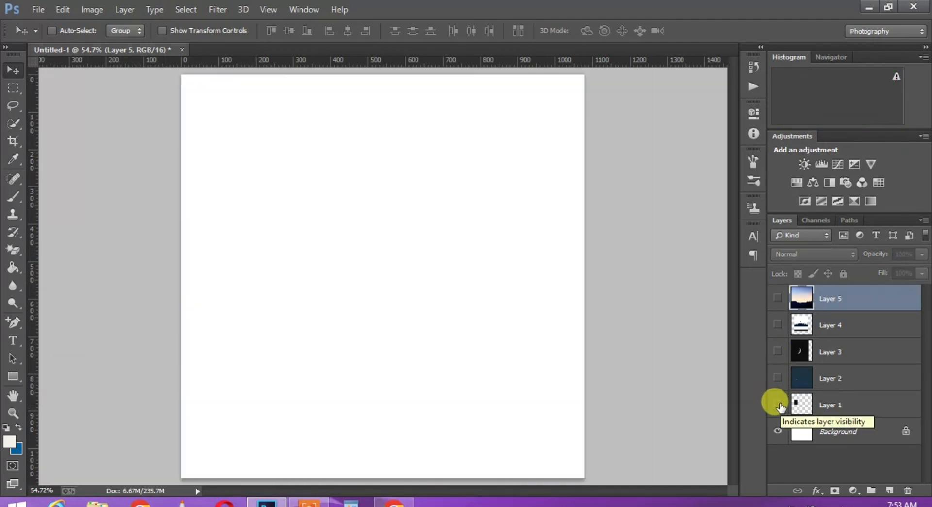
click(853, 491)
click(751, 441)
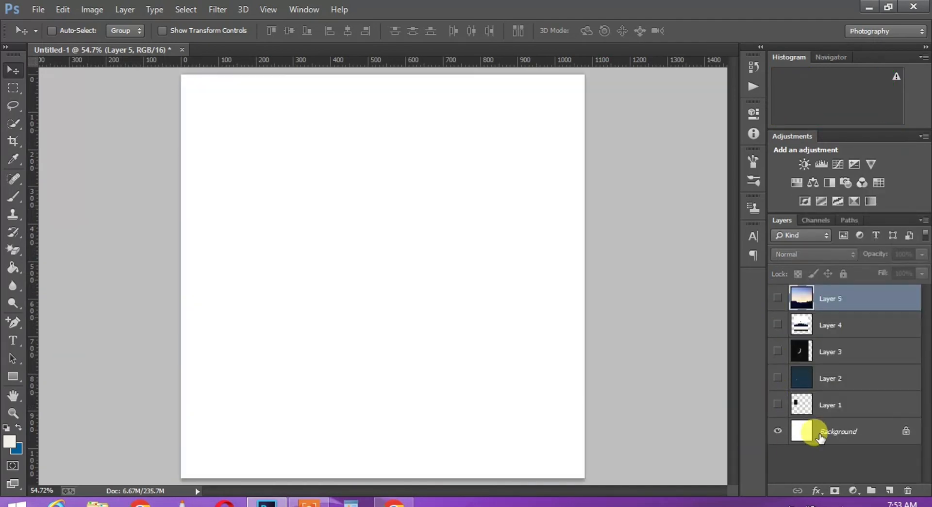
click(816, 432)
click(854, 490)
click(820, 188)
drag(724, 191, 557, 391)
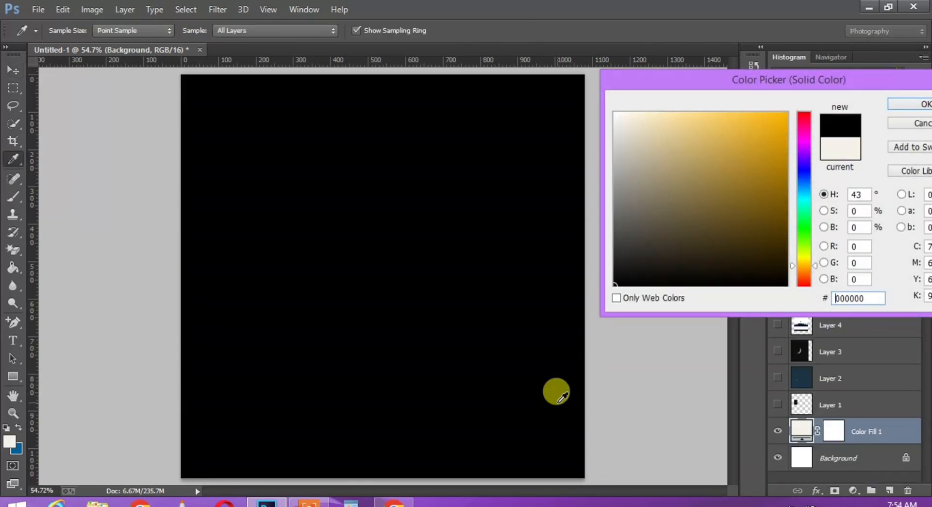
key(Return)
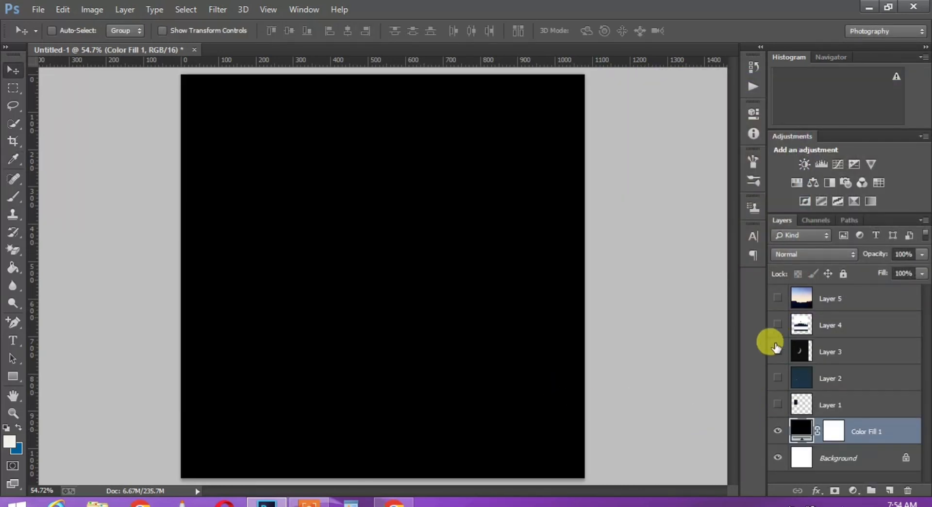
Step: Show Layer 2 and scale the starry sunset photo down to roughly the width of the canvas
click(777, 377)
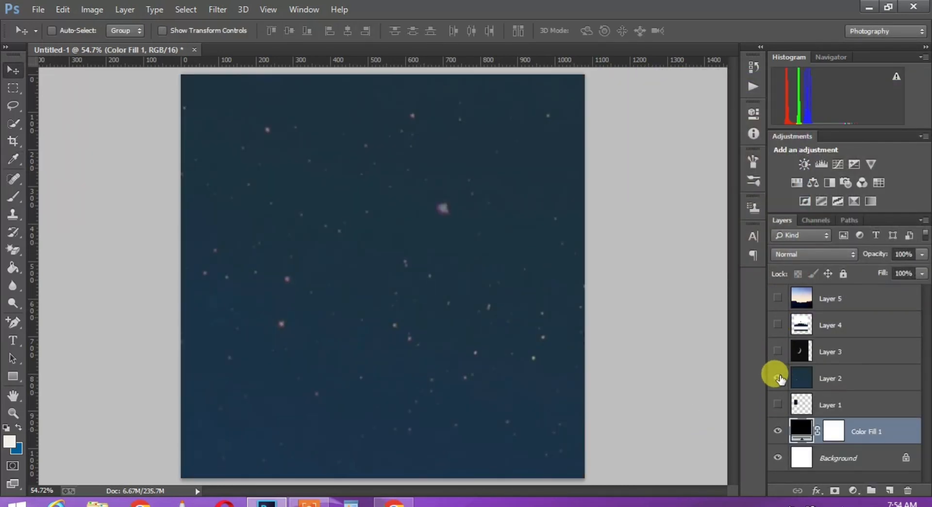
key(ctrl+t)
click(469, 197)
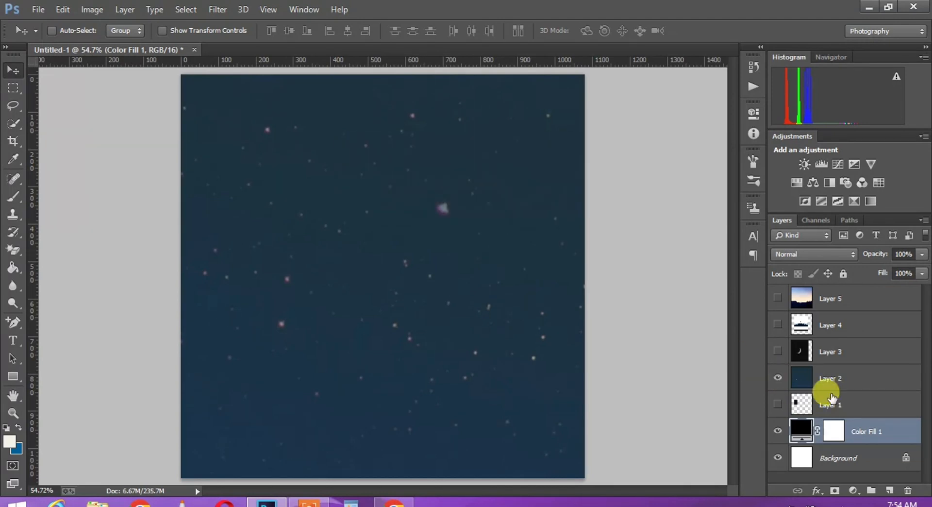
click(855, 372)
key(ctrl+t)
key(ctrl+minus)
key(ctrl+minus)
key(ctrl+minus)
key(ctrl+minus)
key(ctrl+minus)
key(ctrl+minus)
key(ctrl+minus)
key(ctrl+minus)
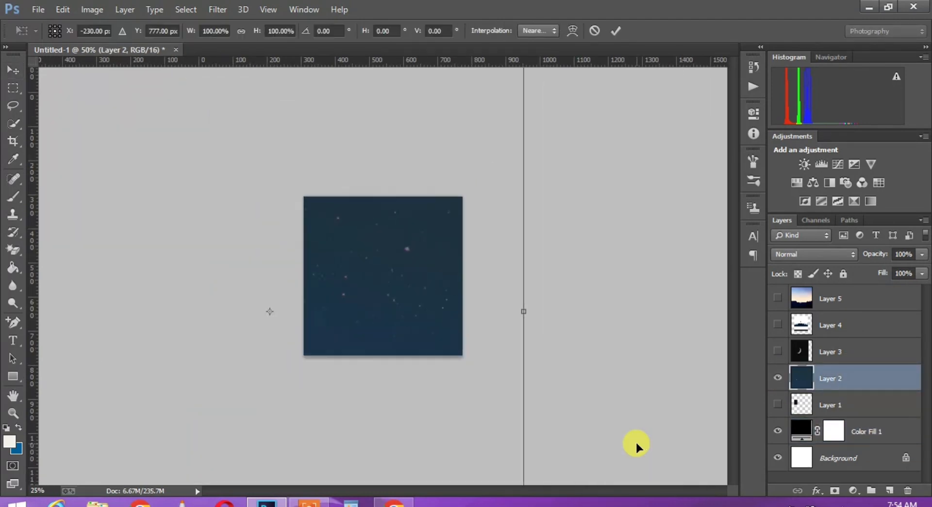
drag(416, 373, 389, 285)
key(Return)
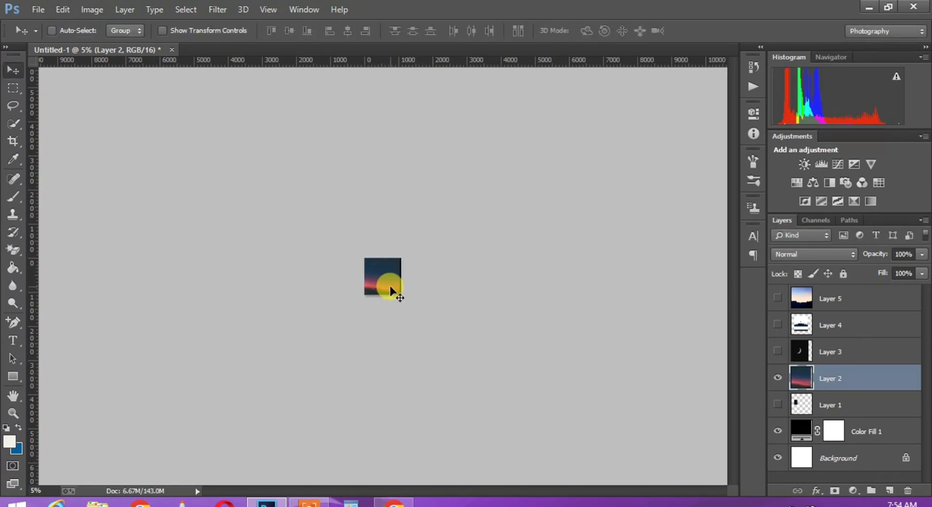
Step: Enlarge Layer 2 to about 104.7% so that it spans the full canvas width
key(ctrl+0)
key(ctrl+t)
key(ctrl+minus)
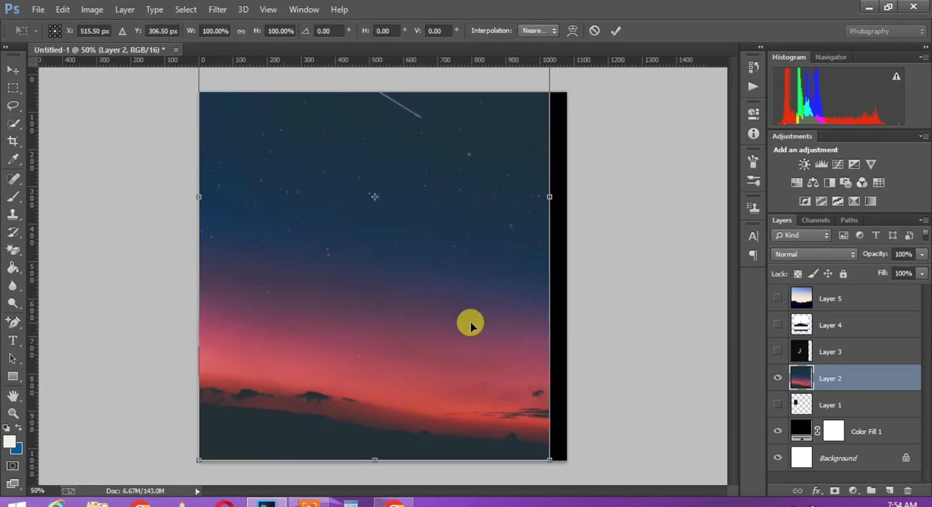
key(ctrl+minus)
drag(494, 398, 506, 396)
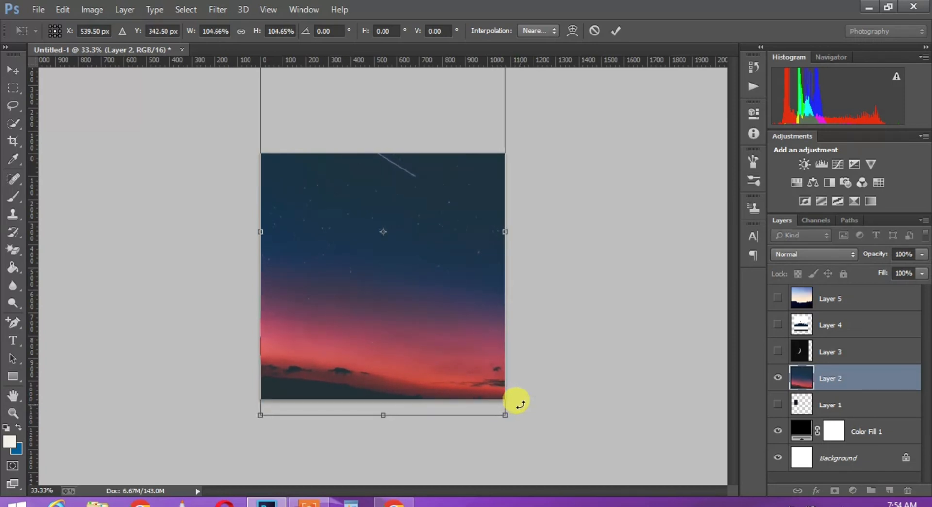
key(Return)
Step: Nudge Layer 2 upward until its lower edge sits at the bottom of the canvas
key(shift+Up)
key(shift+Up)
key(shift+Up)
key(shift+Up)
key(shift+Up)
key(shift+Up)
key(shift+Up)
key(shift+Up)
key(shift+Down)
key(shift+Down)
key(shift+Down)
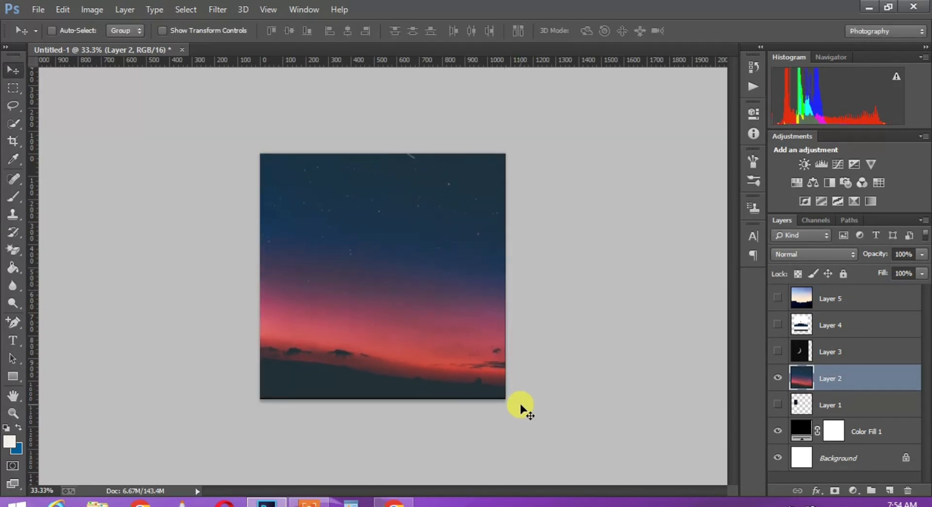
Step: Compress Layer 2 vertically from its upper edge so its height matches the canvas
key(ctrl+t)
key(ctrl+minus)
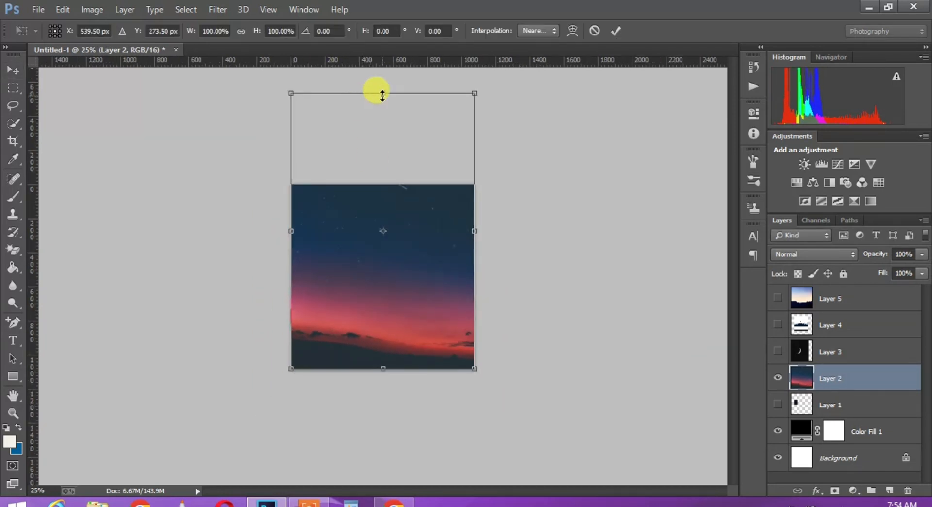
drag(382, 94, 389, 185)
key(Return)
key(ctrl+0)
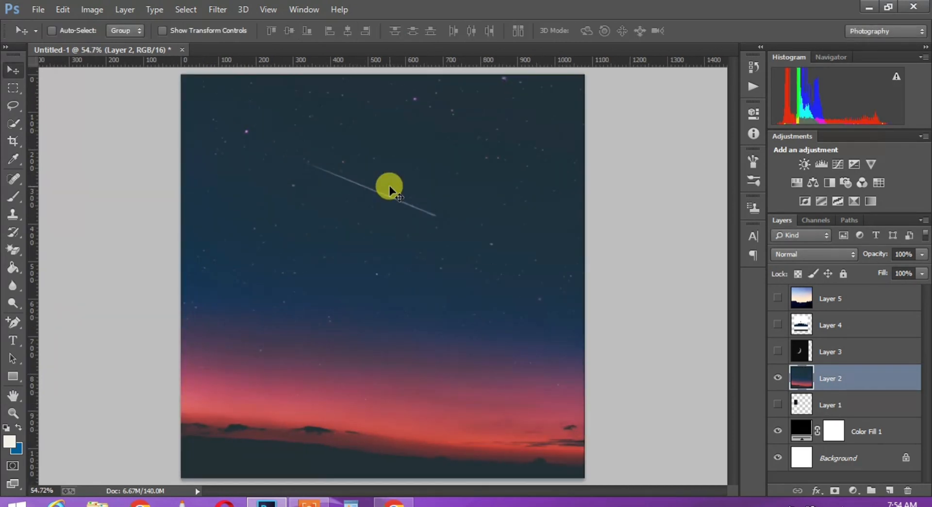
Step: Show Layer 5 and scale the twilight lake photo down to about 66%
click(779, 297)
key(ctrl+minus)
key(ctrl+minus)
key(ctrl+minus)
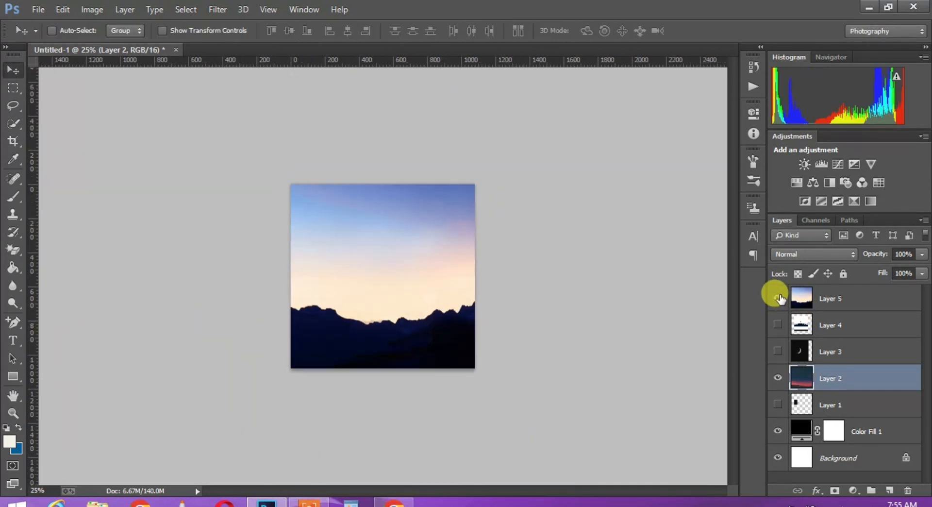
key(ctrl+t)
click(801, 300)
key(ctrl+t)
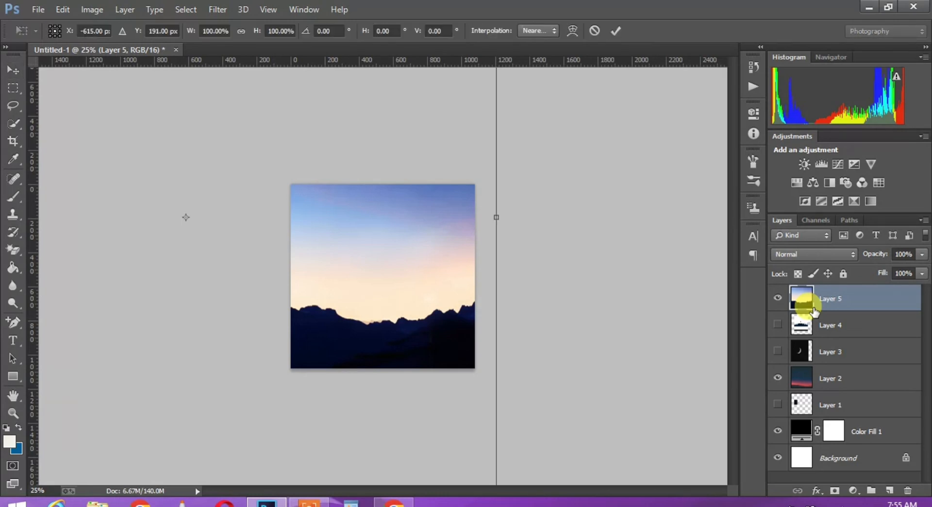
key(ctrl+minus)
key(ctrl+minus)
key(ctrl+minus)
drag(216, 411, 283, 305)
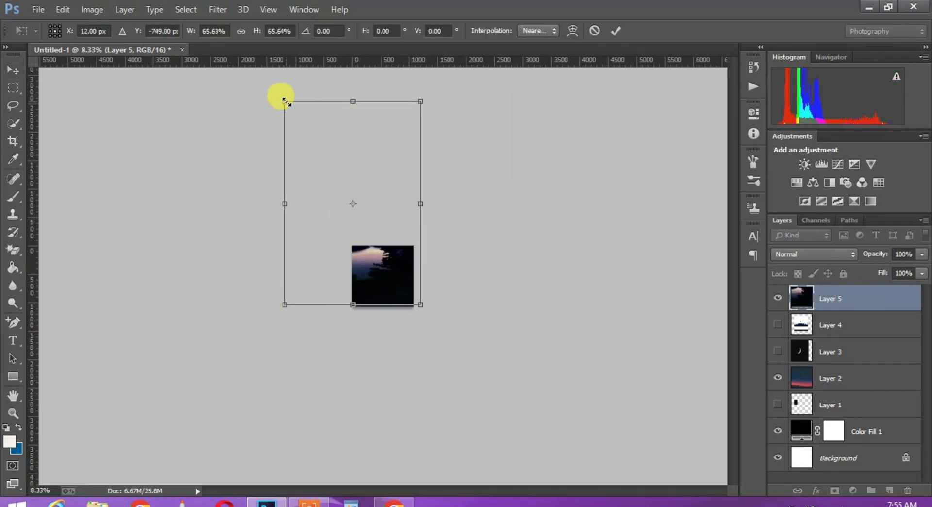
Step: Shrink Layer 5 further to the canvas width and align its upper edge with the top of the canvas
drag(282, 96, 343, 189)
drag(395, 290, 413, 358)
drag(384, 246, 385, 243)
key(Return)
key(ctrl+0)
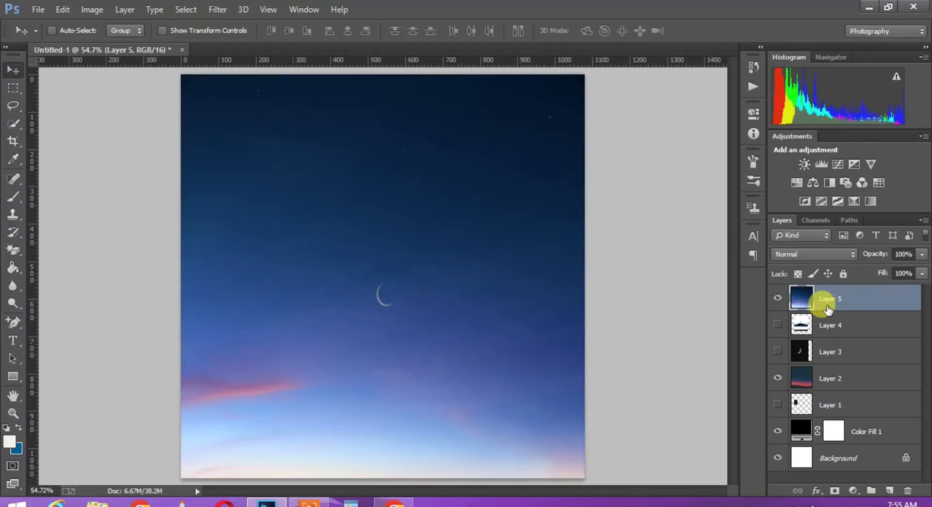
Step: Add a layer mask to Layer 5 and compress its height to about 54% so it fits the canvas
click(836, 491)
key(ctrl+t)
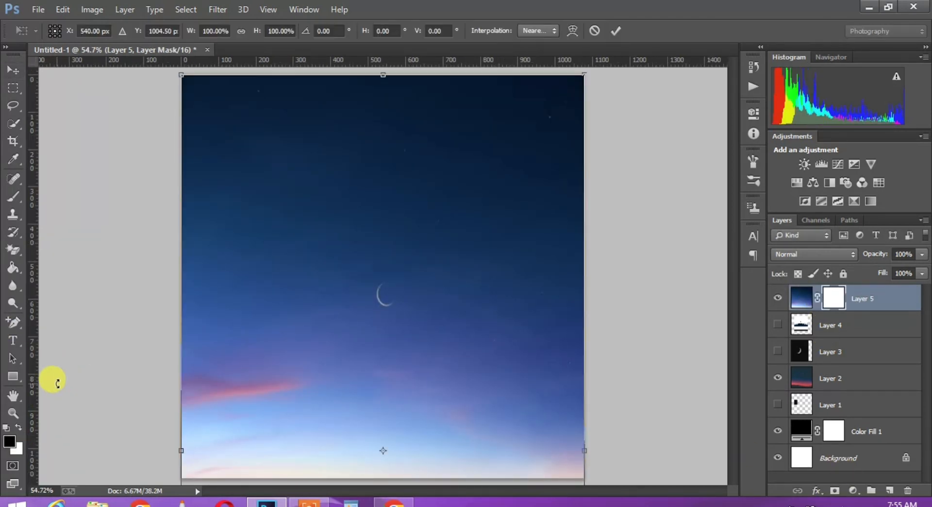
key(ctrl+minus)
key(ctrl+minus)
key(ctrl+minus)
key(ctrl+minus)
drag(383, 441, 384, 335)
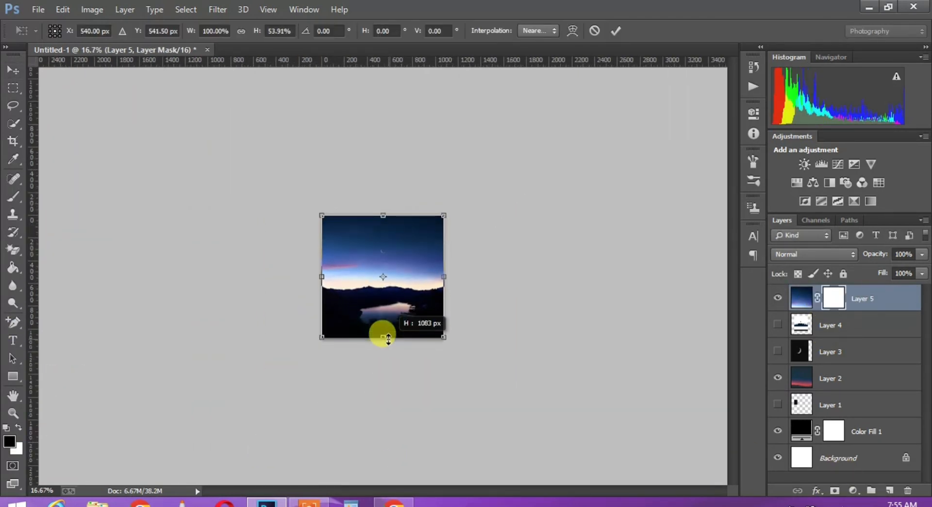
key(Return)
key(ctrl+0)
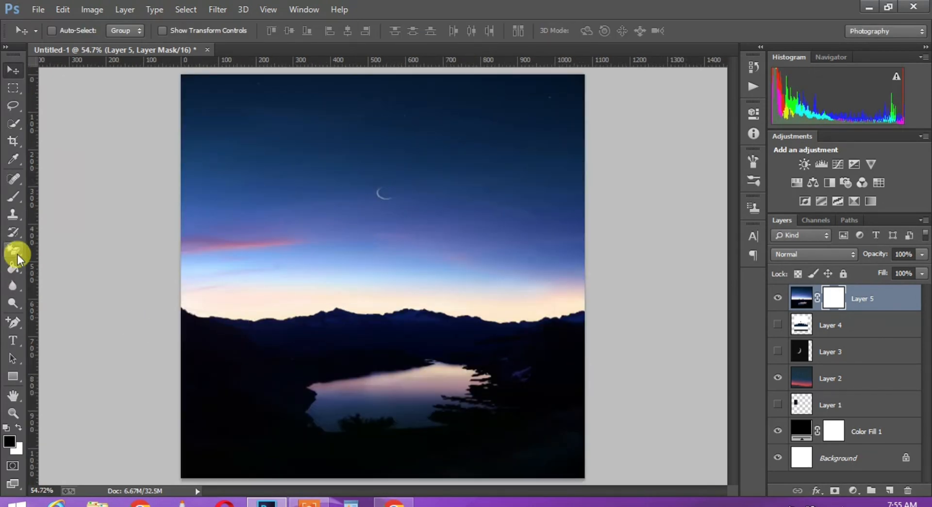
Step: Paint black on Layer 5's mask with a soft 200 px brush to hide the lake below the mountains
key(b)
mouse_move(194, 372)
mouse_down()
mouse_move(212, 395)
mouse_move(209, 454)
mouse_up()
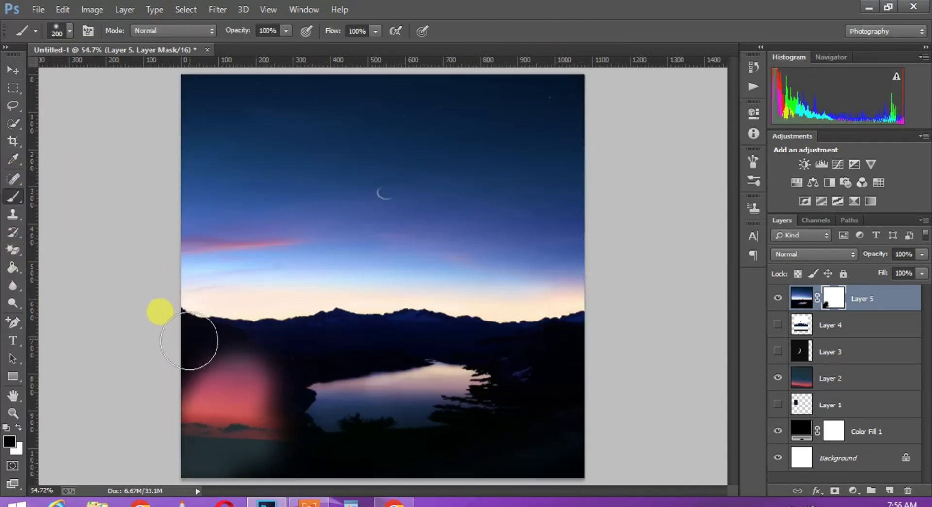
mouse_move(189, 340)
mouse_down()
mouse_move(168, 385)
mouse_move(349, 457)
mouse_move(312, 416)
mouse_move(418, 460)
mouse_move(589, 389)
mouse_move(549, 408)
mouse_move(354, 421)
mouse_move(429, 397)
mouse_move(264, 425)
mouse_move(277, 432)
mouse_move(189, 398)
mouse_move(458, 388)
mouse_up()
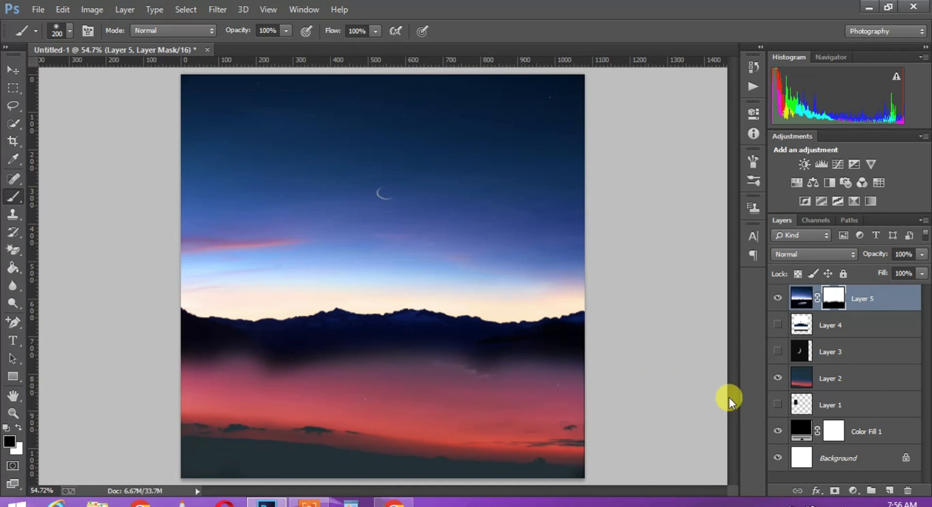
Step: Show Layer 4 with the mosque silhouette and move it above Layer 5 in the layer stack
click(778, 325)
click(863, 322)
drag(864, 323, 857, 286)
Step: Remove the white areas and the black footer band around the mosque silhouette with the Magic Eraser
click(13, 250)
click(287, 247)
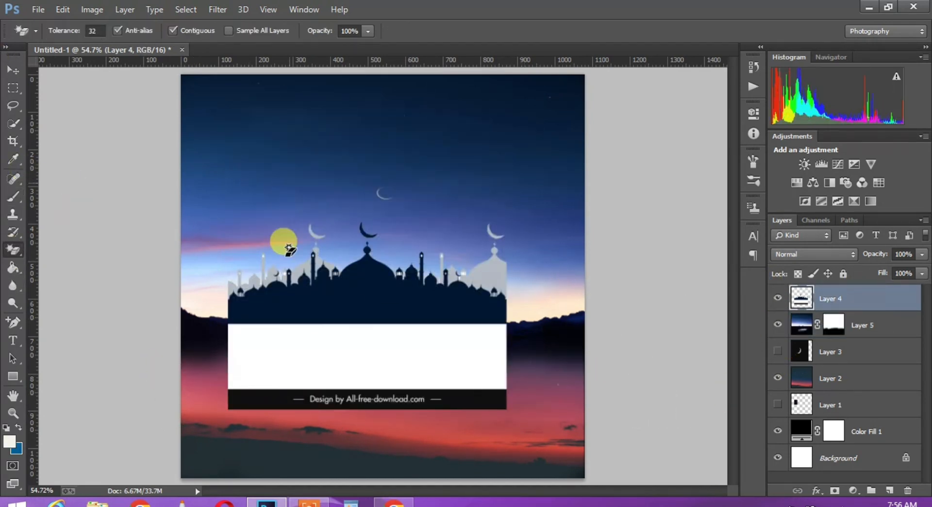
click(369, 353)
click(258, 399)
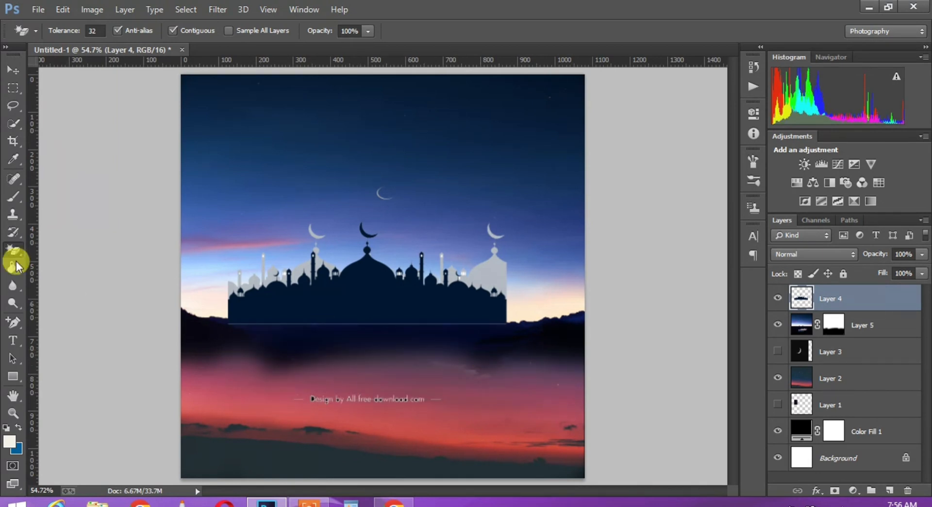
Step: Erase the leftover watermark text below the mosque silhouette with the 400 px Eraser
right_click(22, 250)
click(72, 247)
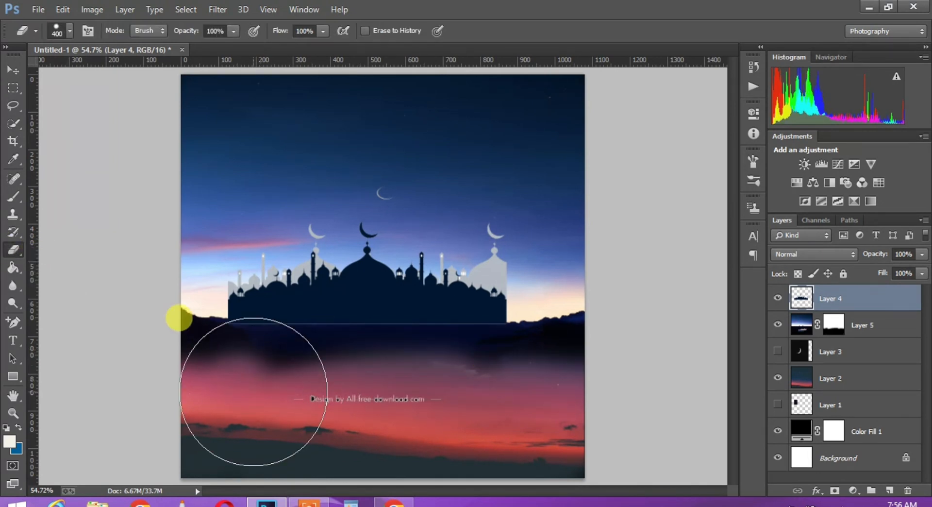
drag(254, 394, 474, 416)
Step: Enlarge the mosque silhouette to span the canvas width and place it in the lower part of the canvas
click(15, 72)
key(ctrl+t)
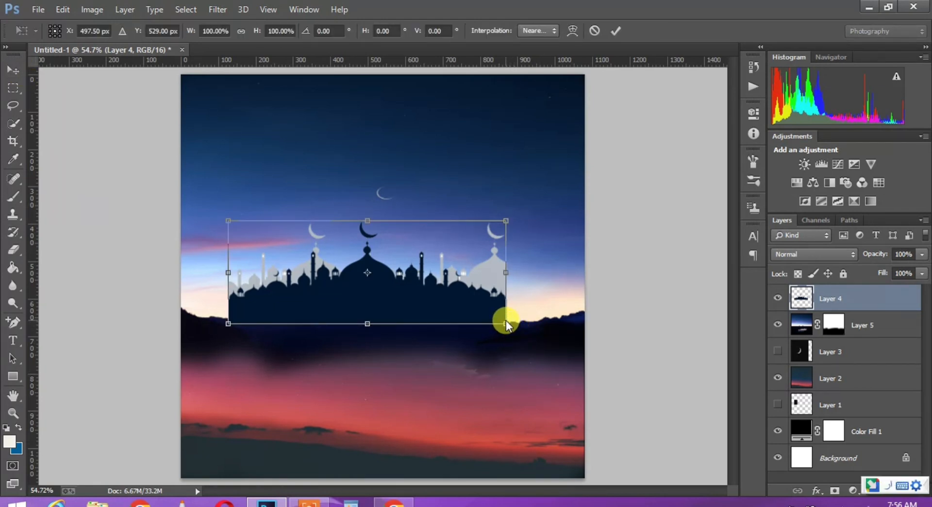
drag(506, 322, 575, 349)
drag(228, 350, 170, 371)
key(Return)
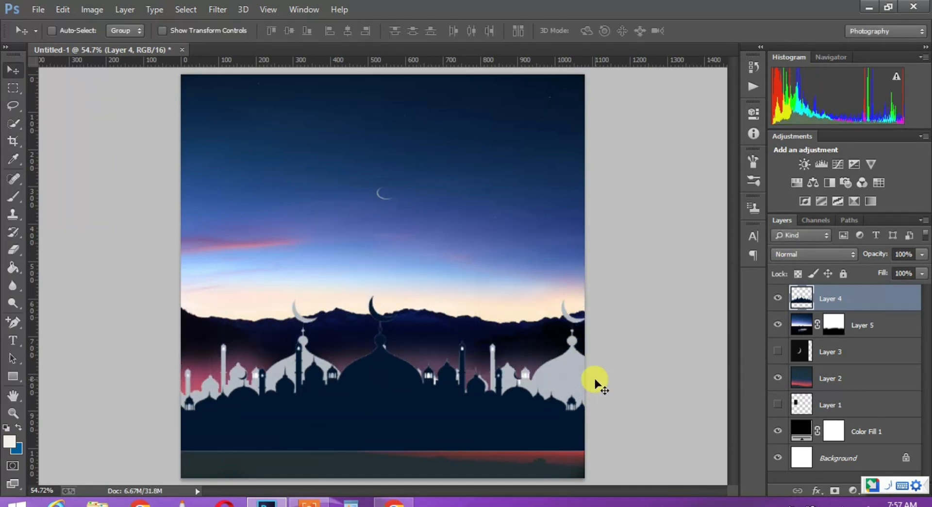
Step: Nudge the mosque silhouette down until its base meets the bottom edge of the canvas
key(shift+Down)
key(shift+Down)
key(shift+Down)
key(shift+Down)
key(shift+Down)
key(shift+Down)
key(shift+Down)
key(shift+Down)
key(shift+Down)
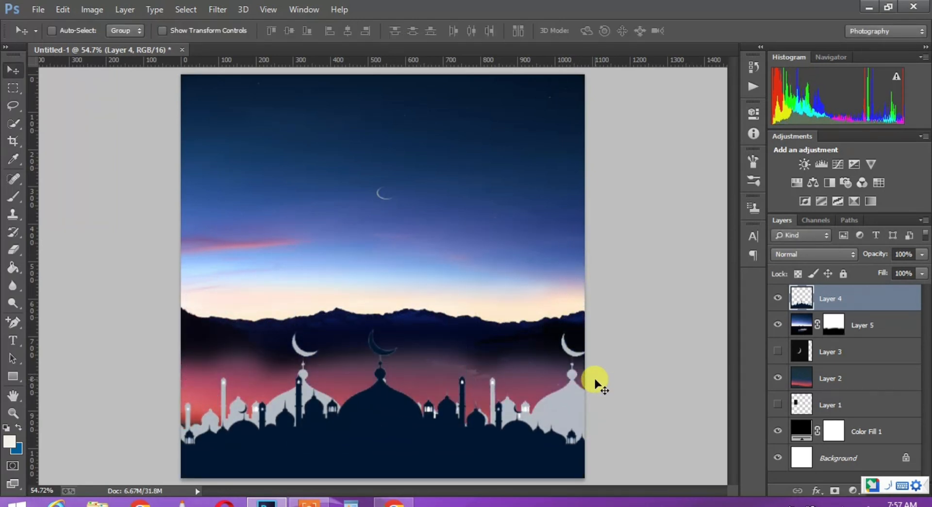
Step: Paint black on Layer 5's mask with the 200 px brush to hide the dark band below the mountain ridge
click(836, 323)
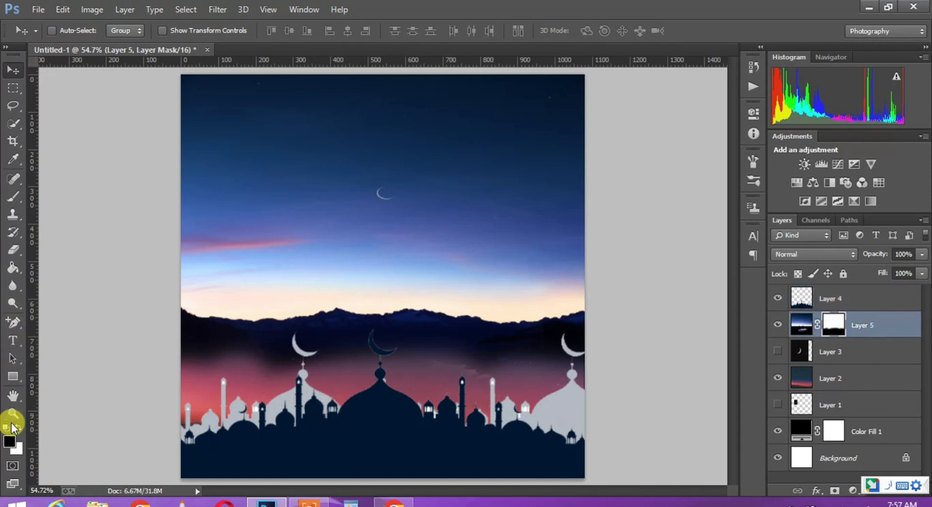
key(ctrl+t)
key(Escape)
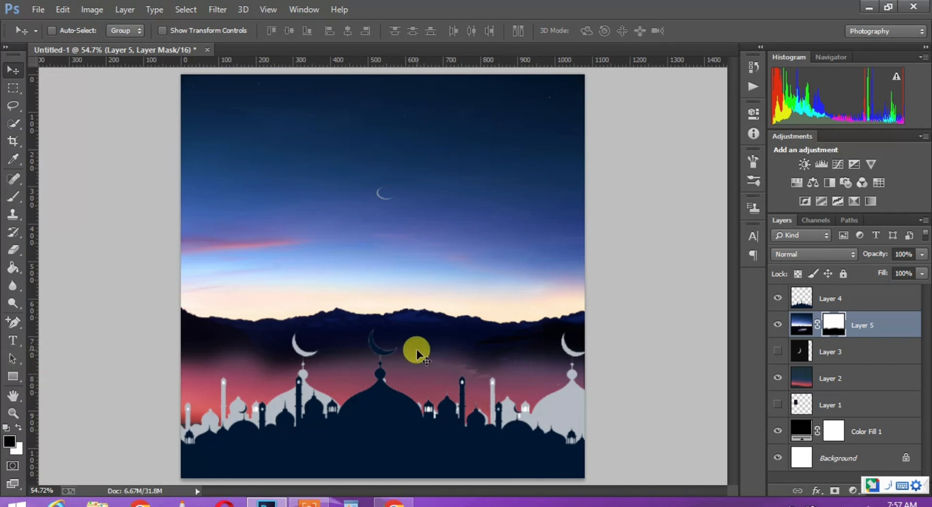
click(8, 198)
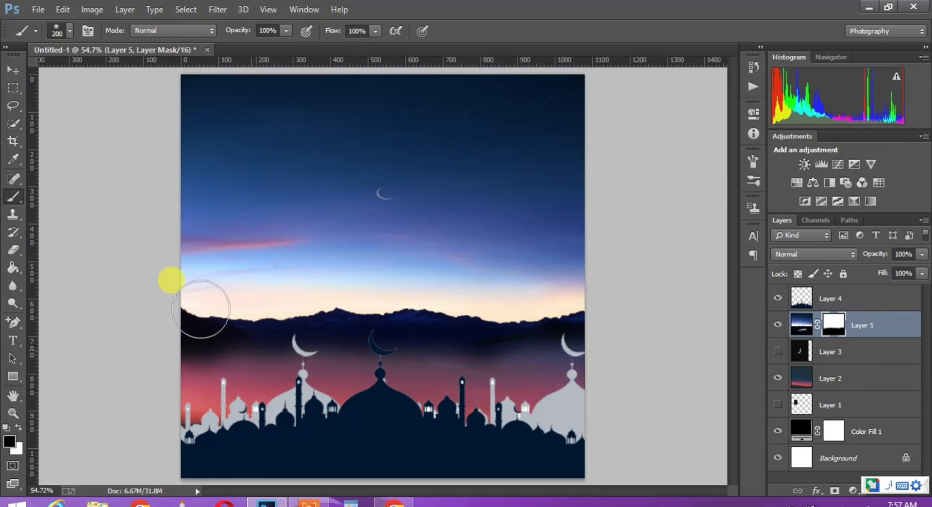
click(64, 33)
click(173, 337)
mouse_move(174, 337)
mouse_down()
mouse_move(185, 363)
mouse_move(322, 391)
mouse_move(503, 395)
mouse_move(568, 350)
mouse_move(490, 345)
mouse_move(427, 366)
mouse_move(561, 289)
mouse_move(504, 216)
mouse_up()
key(ctrl+z)
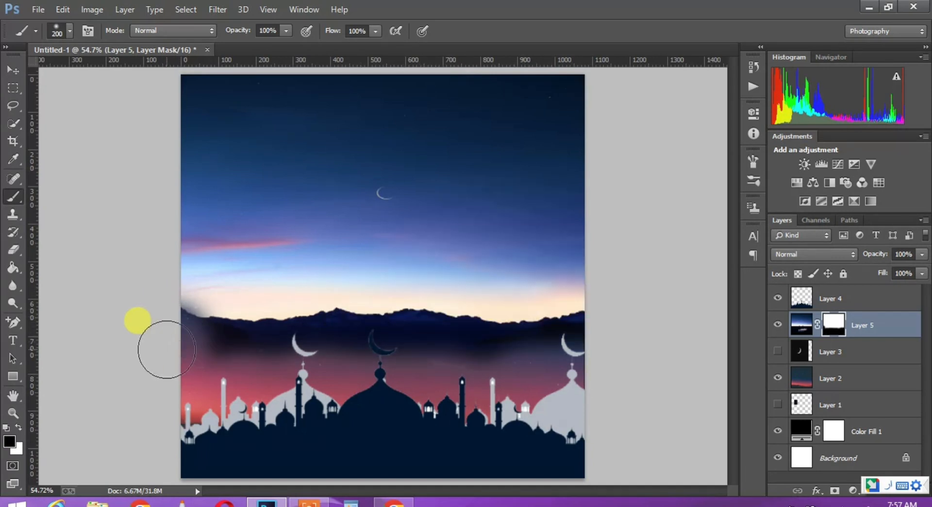
key(ctrl+alt+z)
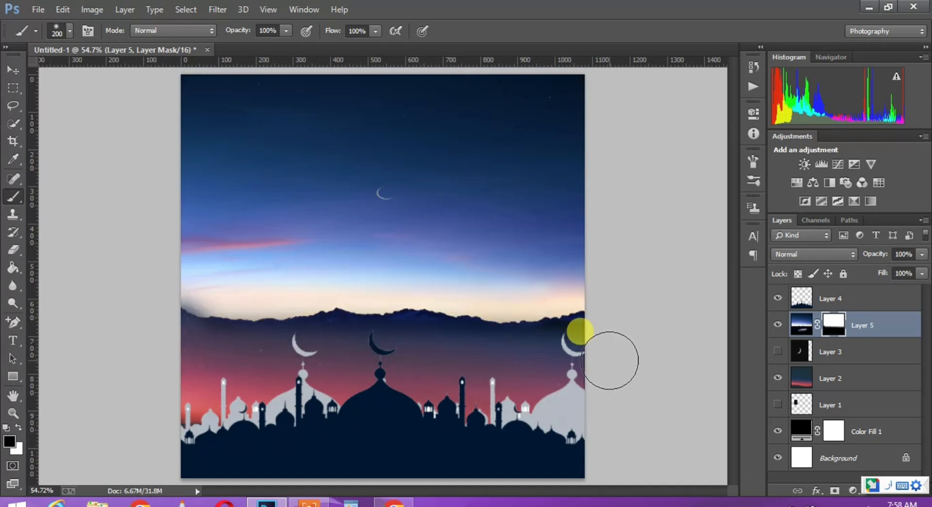
Step: Check the sky layers by toggling Layer 2 and Layer 5, and set Layer 5's blend mode to Screen
click(777, 378)
click(777, 378)
click(777, 324)
click(777, 323)
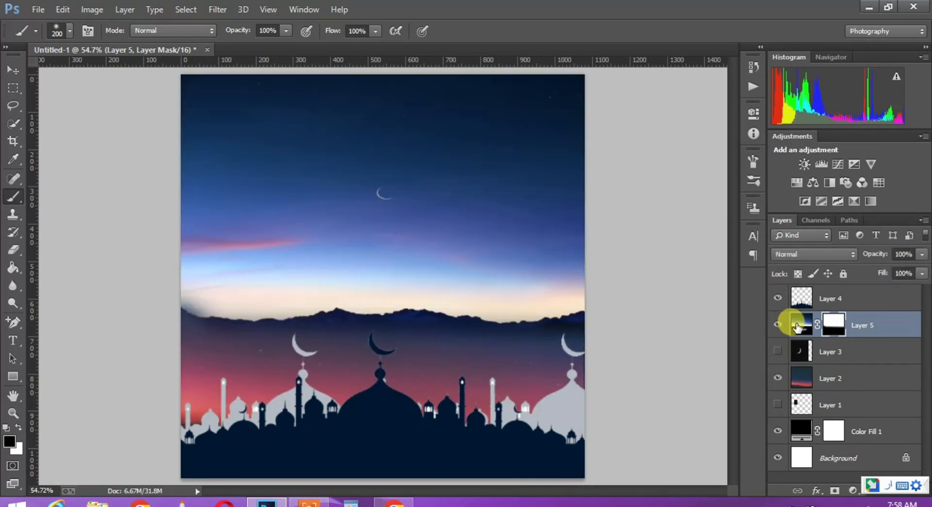
click(794, 323)
click(828, 254)
click(807, 118)
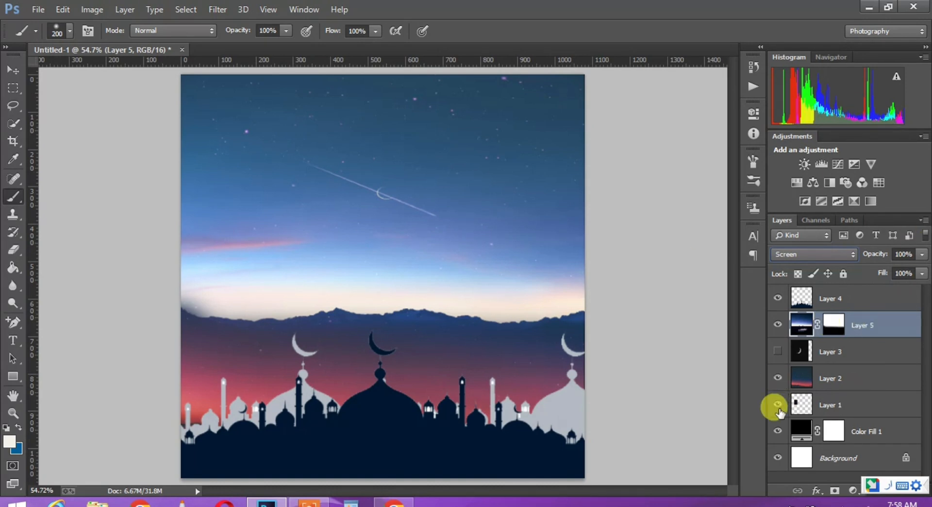
Step: Reorder the layers so Layer 3 and Layer 1 sit above Layer 5, with Layer 3 hidden and Layer 1 visible
drag(875, 355, 860, 313)
drag(850, 356, 850, 416)
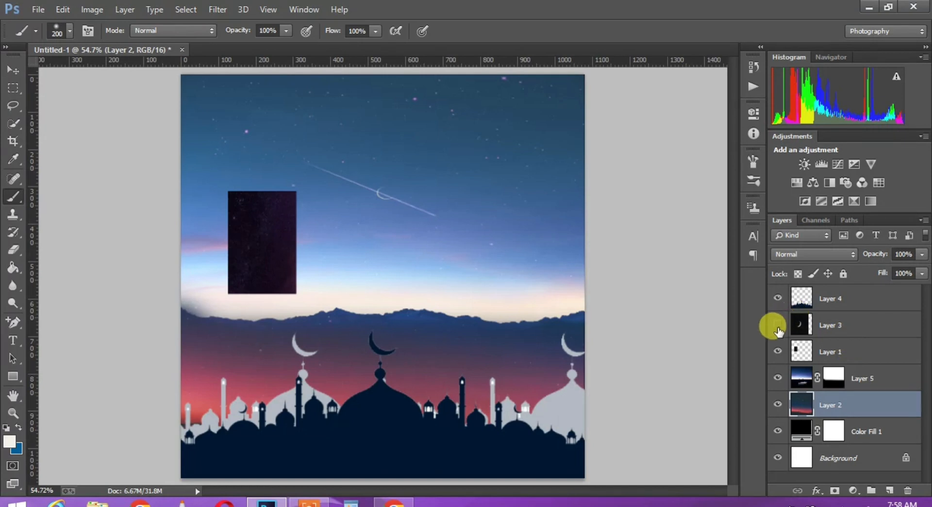
click(778, 327)
click(778, 327)
click(778, 353)
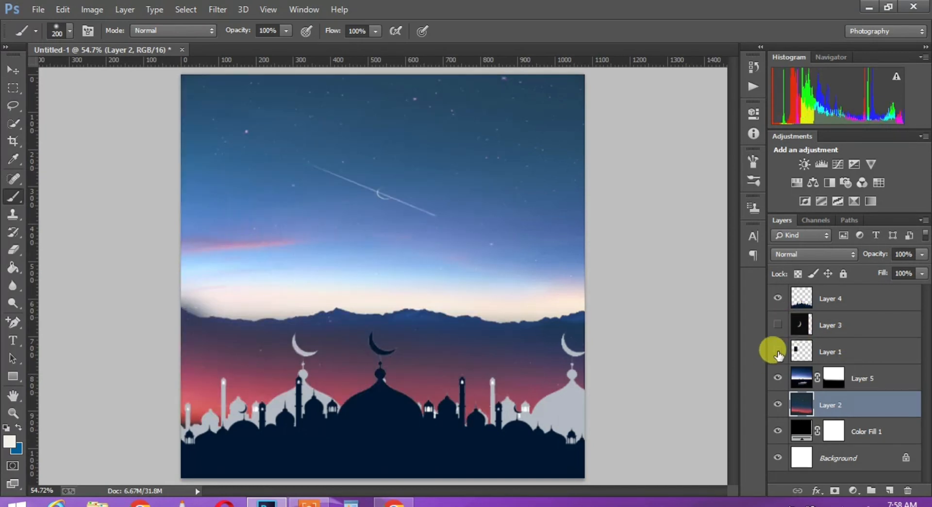
click(777, 353)
Step: Enlarge the small starry-sky image on Layer 1 to cover the whole canvas
key(ctrl+t)
key(Escape)
click(855, 359)
key(ctrl+t)
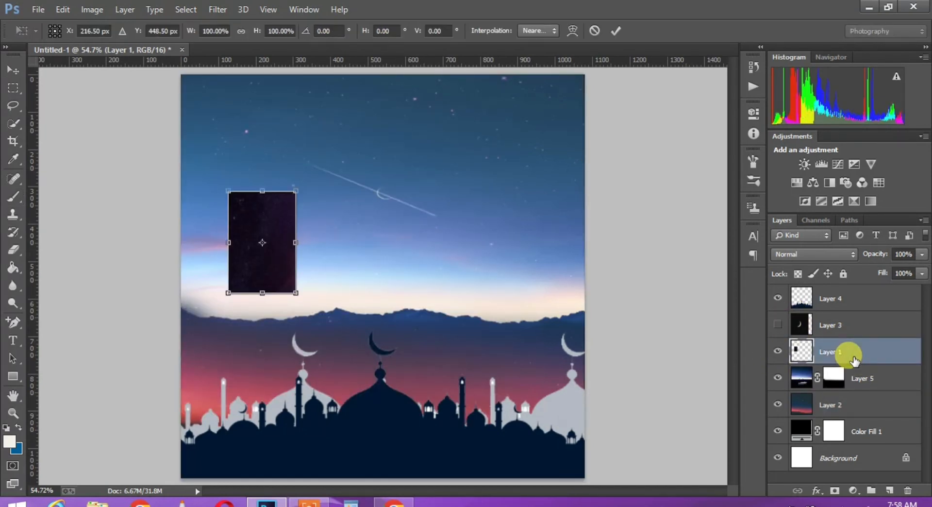
drag(311, 180, 598, 460)
drag(212, 208, 181, 78)
key(Return)
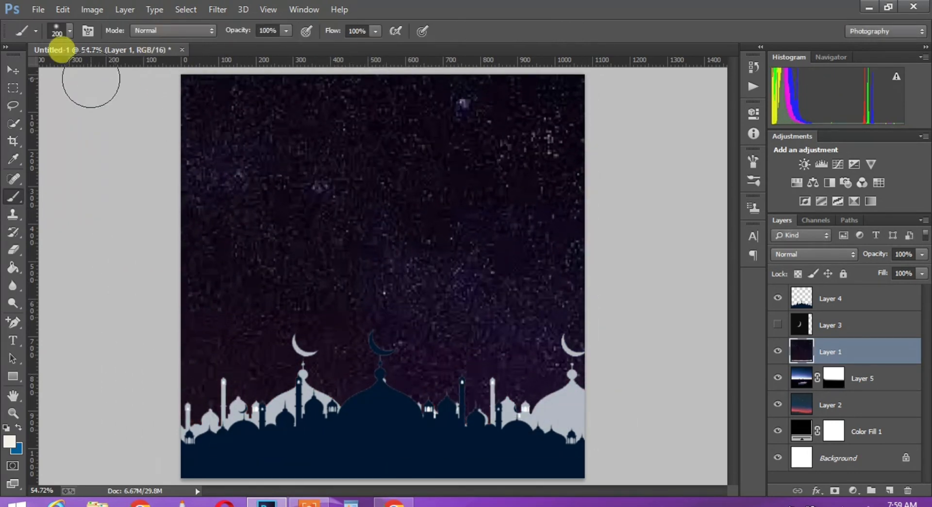
Step: Set the blend mode of the enlarged starry-sky image on Layer 1 to Screen
click(14, 70)
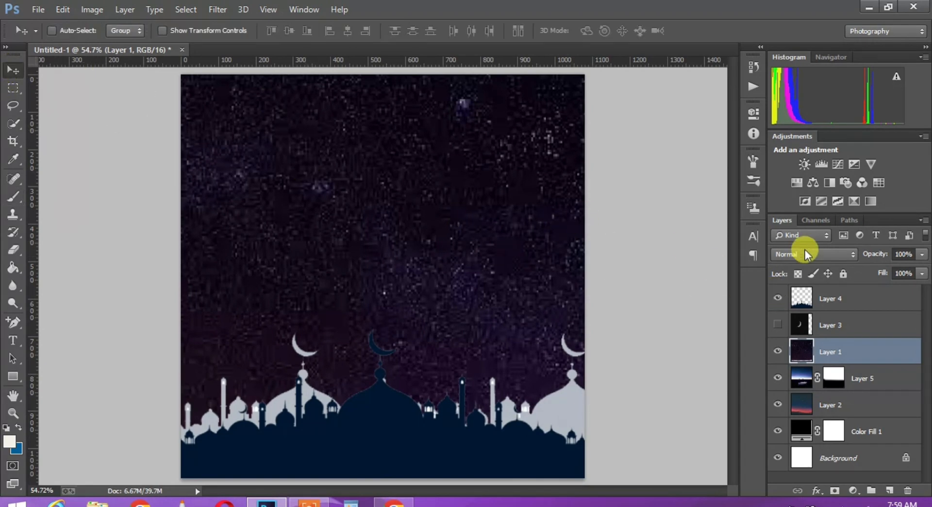
click(806, 254)
click(797, 112)
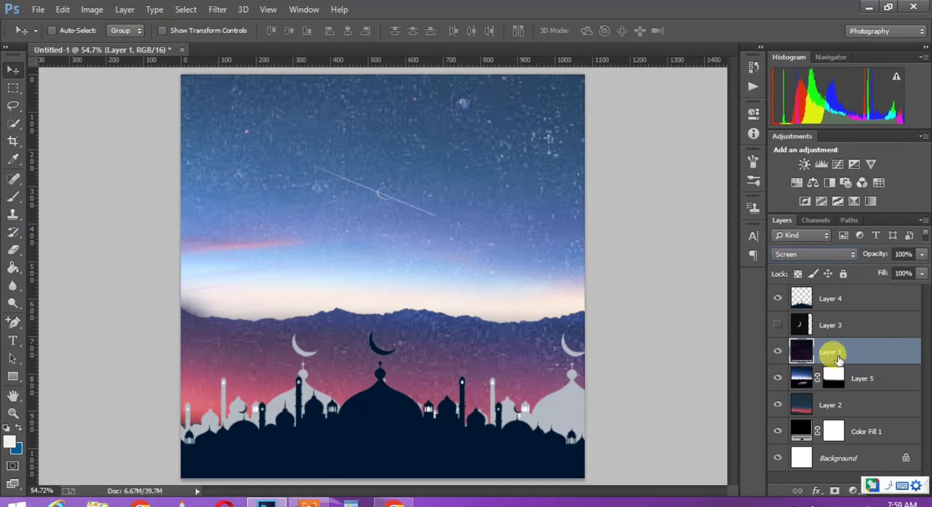
key(super+space)
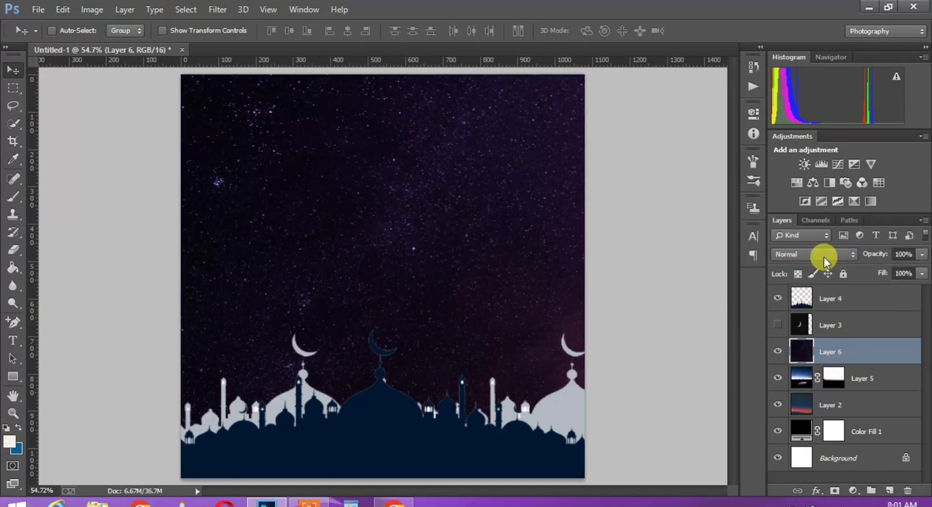
Step: Set Layer 6's blend mode to Screen and mask its stars out of the red sky around the mosques with the 200 px brush
click(824, 257)
click(786, 112)
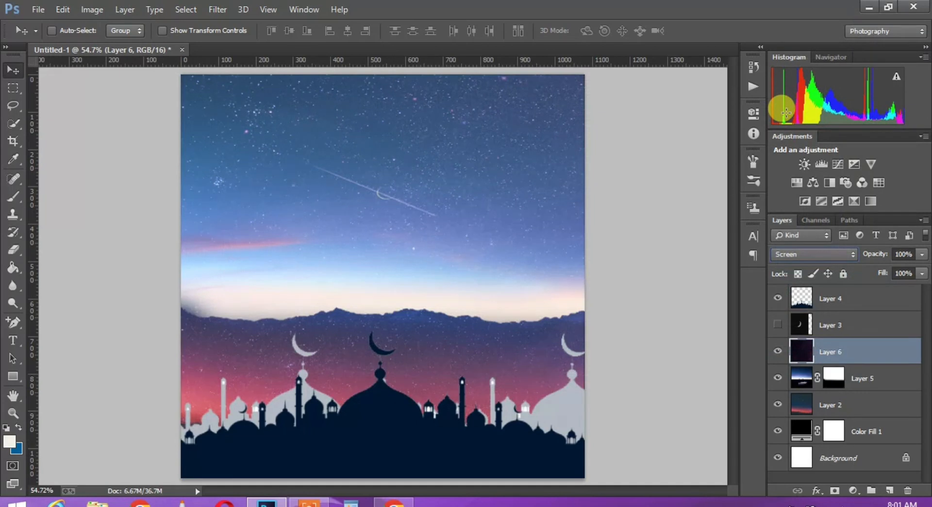
click(835, 491)
click(14, 197)
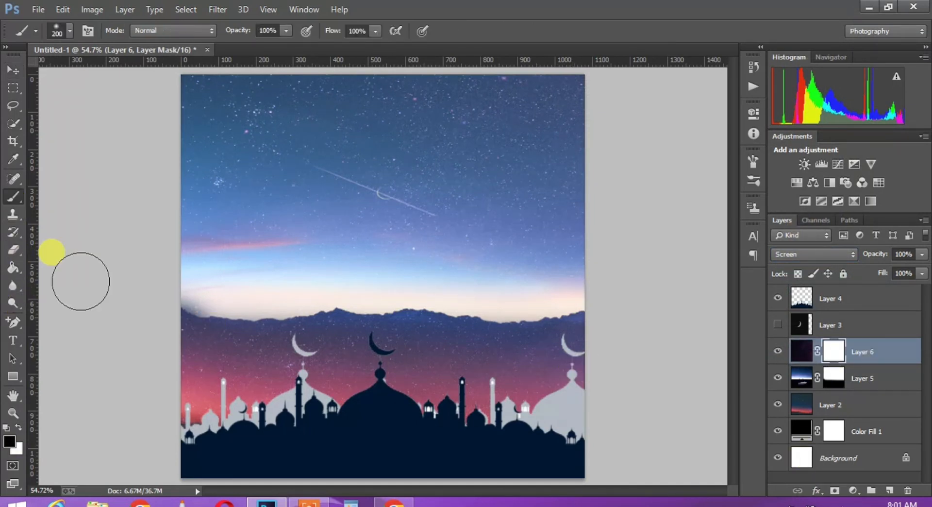
mouse_move(200, 390)
mouse_down()
mouse_move(245, 415)
mouse_move(184, 353)
mouse_move(247, 415)
mouse_move(337, 388)
mouse_up()
mouse_move(255, 379)
mouse_down()
mouse_move(216, 374)
mouse_move(189, 344)
mouse_move(306, 357)
mouse_move(434, 351)
mouse_move(418, 339)
mouse_move(395, 354)
mouse_move(478, 369)
mouse_move(514, 412)
mouse_up()
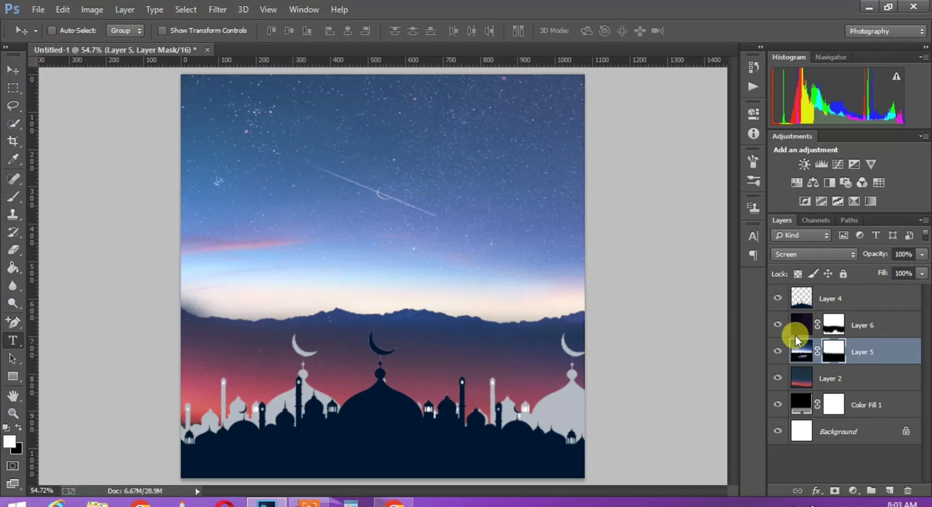
Step: Add the Urdu text "چاند رات" in white at 30 pt over the sky, above the mosque silhouette layer
key(t)
click(796, 301)
click(323, 243)
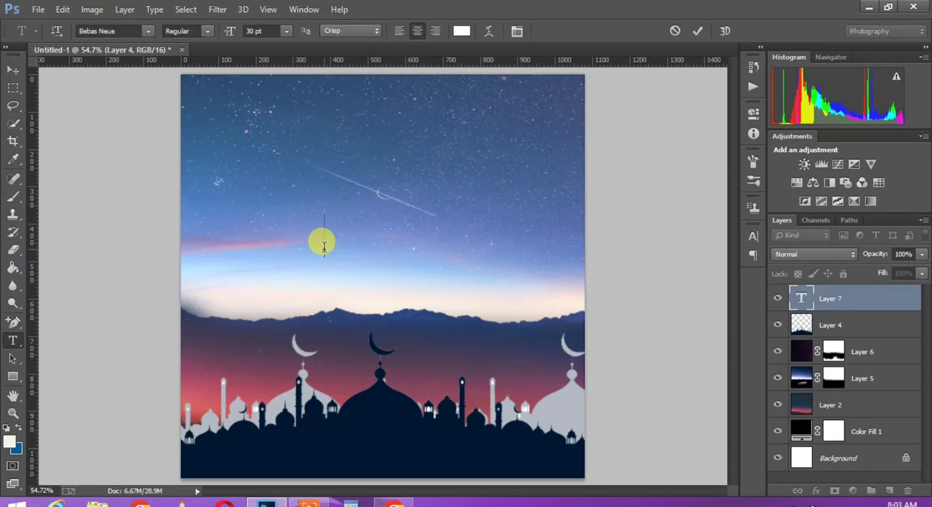
text(chand)
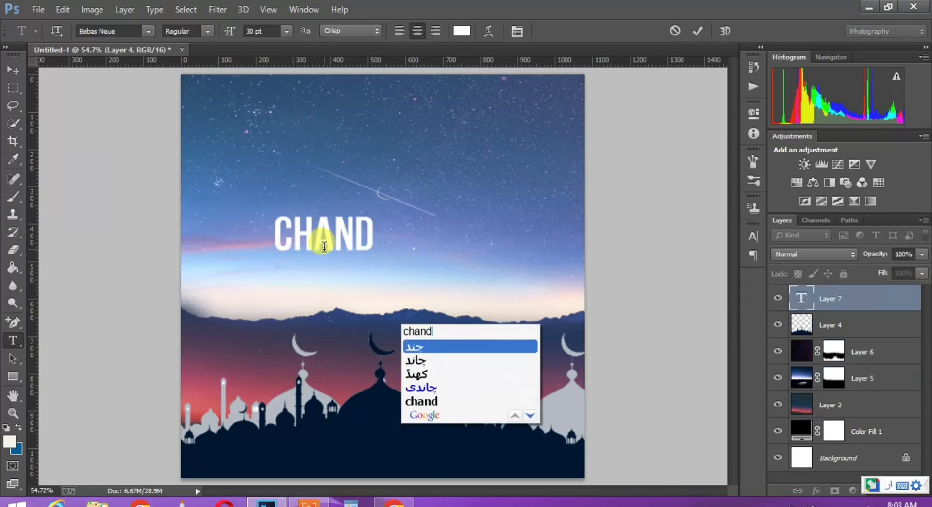
key(BackSpace)
key(BackSpace)
text(and)
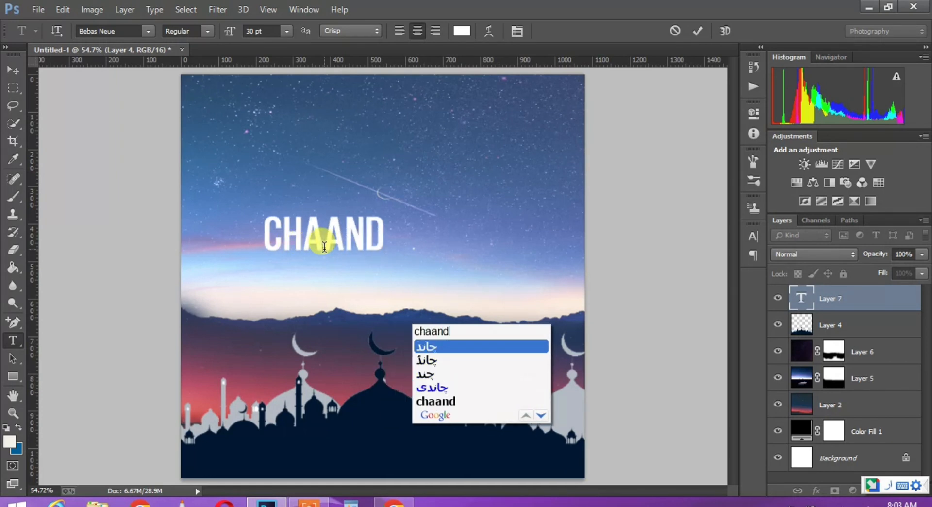
key(space)
text(raat)
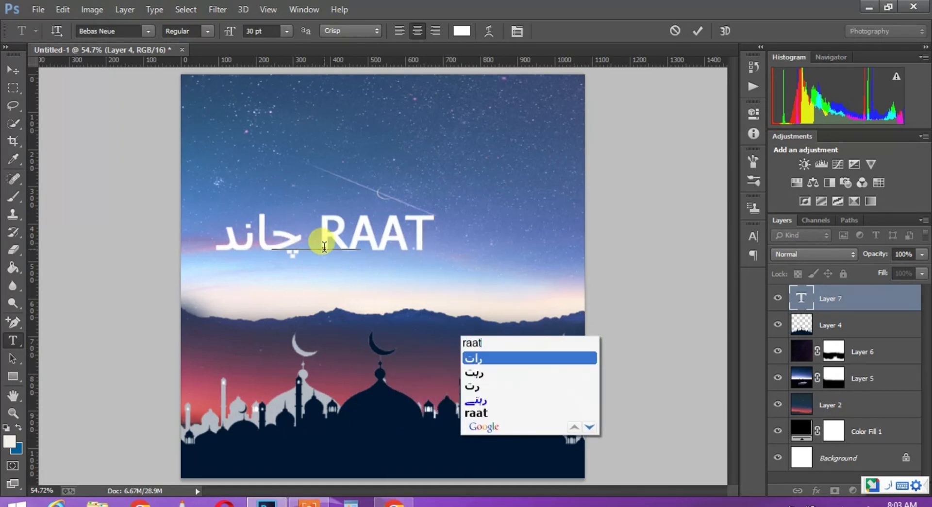
key(space)
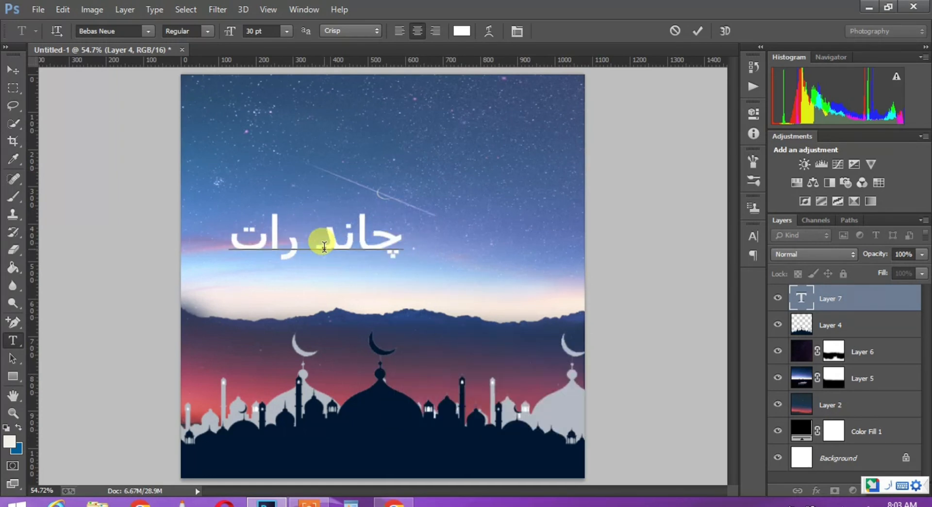
Step: Change the font of the "چاند رات" text to Aldhabi
click(13, 70)
click(753, 236)
click(666, 240)
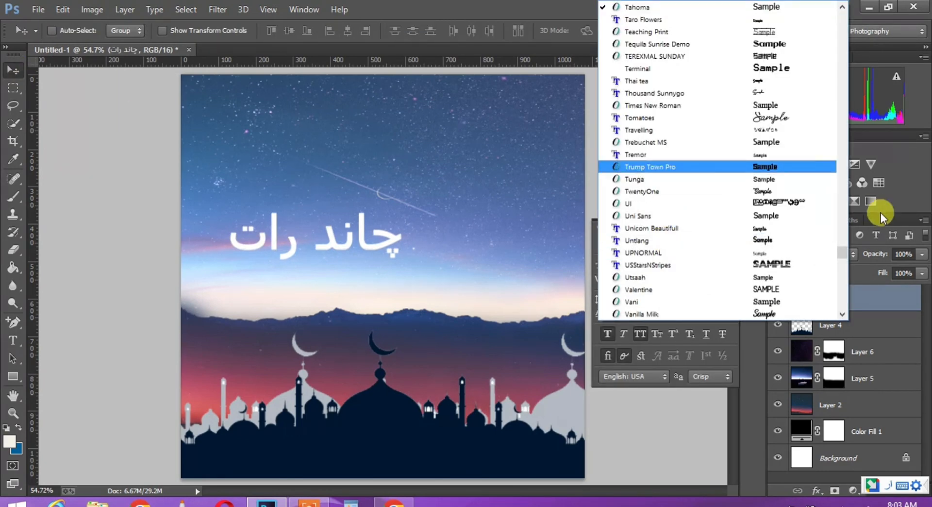
drag(843, 253, 847, 283)
click(802, 176)
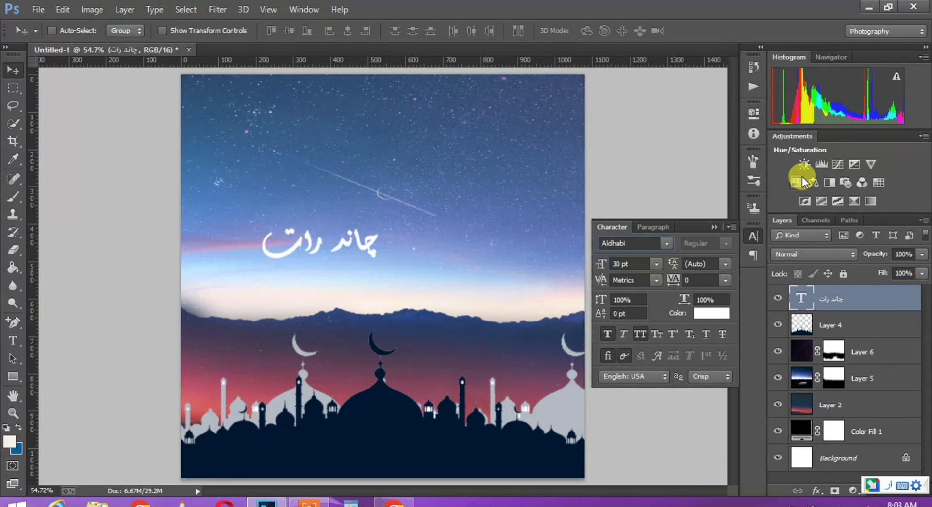
click(713, 227)
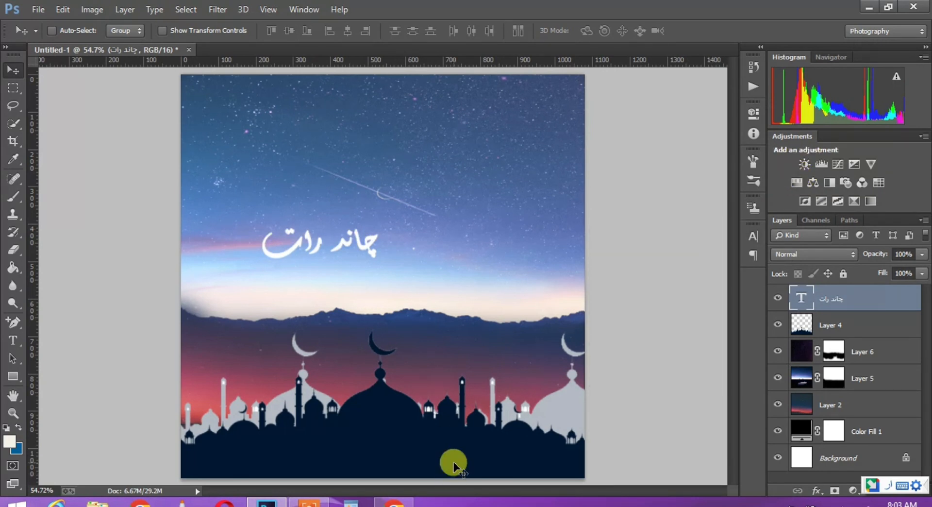
Step: Duplicate the "چاند رات" text layer and move the copy directly below the original
key(ctrl+j)
key(shift+Down)
key(shift+Down)
key(shift+Down)
key(shift+Down)
key(shift+Down)
key(shift+Down)
key(shift+Down)
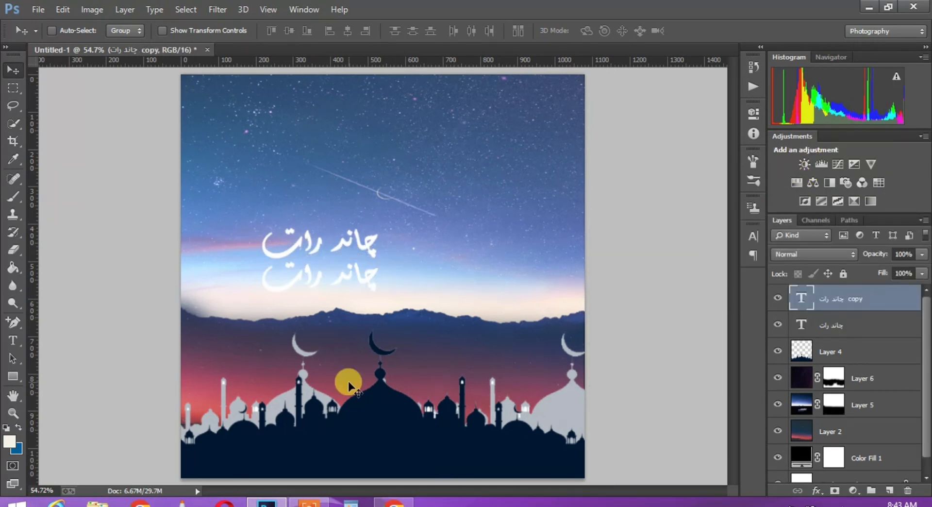
Step: Replace the wording of the copied text with the Urdu word "مبارک"
key(t)
click(355, 266)
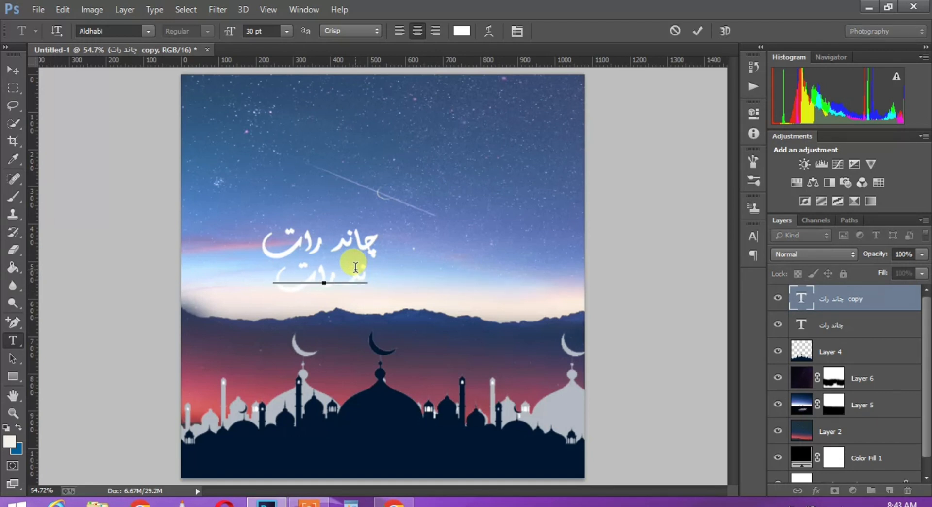
key(super+space)
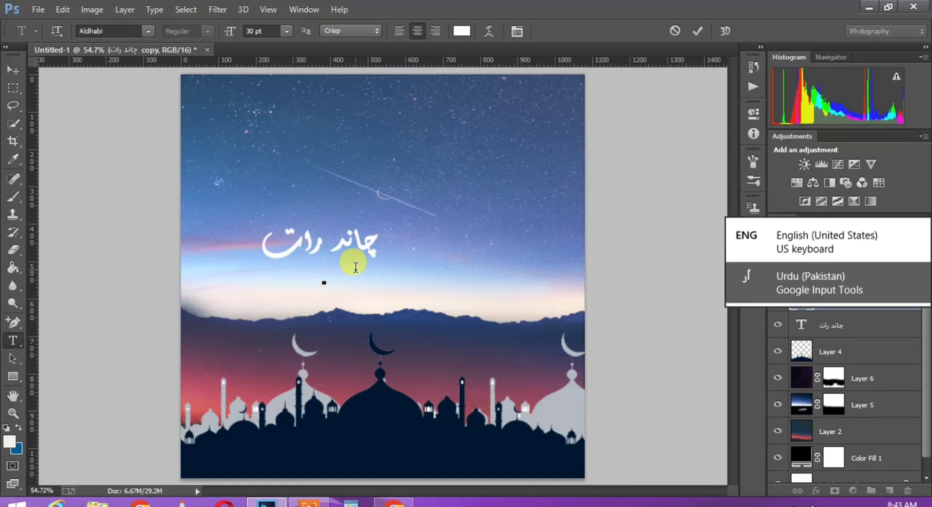
text(u)
key(BackSpace)
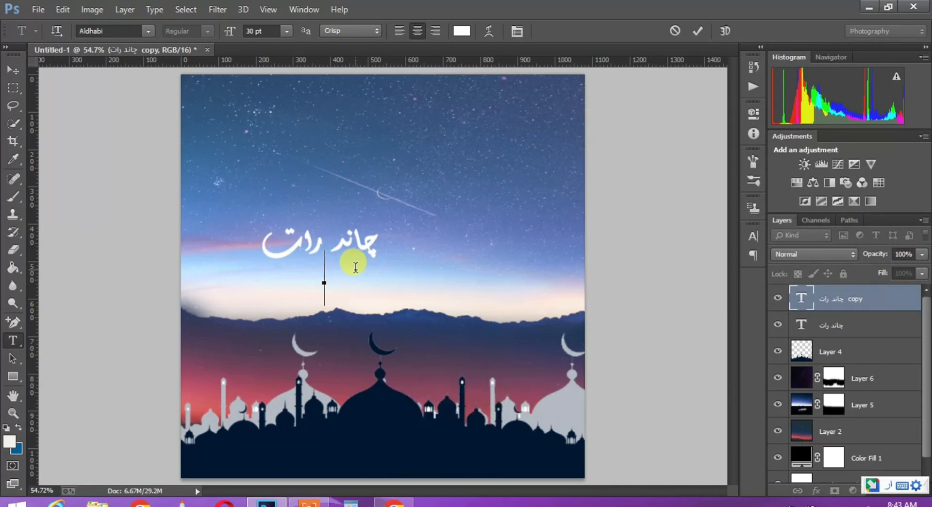
text(mubara)
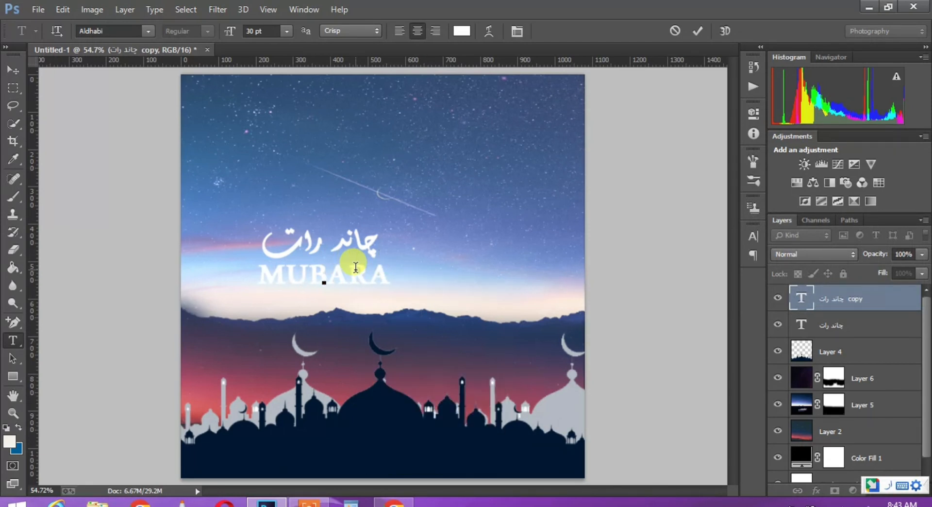
text(k)
key(space)
click(13, 70)
Step: Align the "چاند رات" and "مبارک" text layers to the centre of the canvas
click(827, 320)
key(ctrl+a)
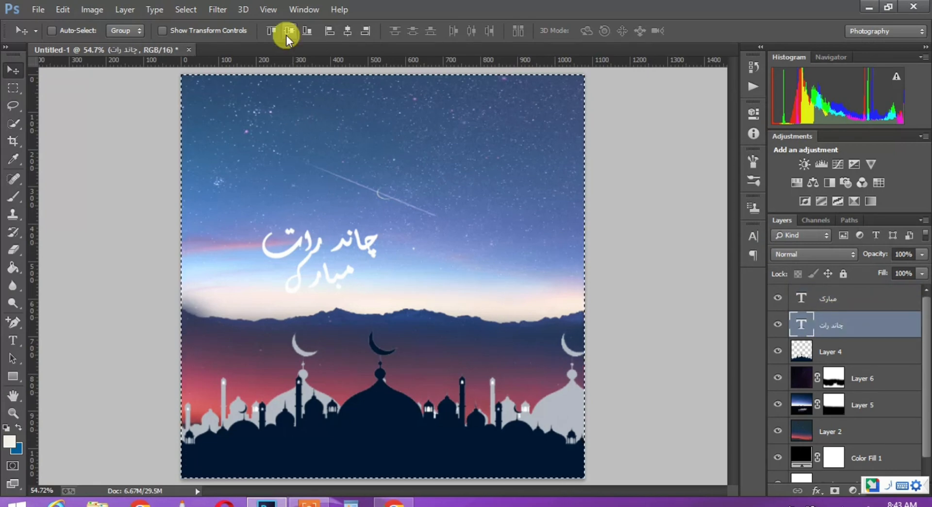
click(289, 32)
click(346, 31)
click(913, 352)
click(842, 300)
click(291, 32)
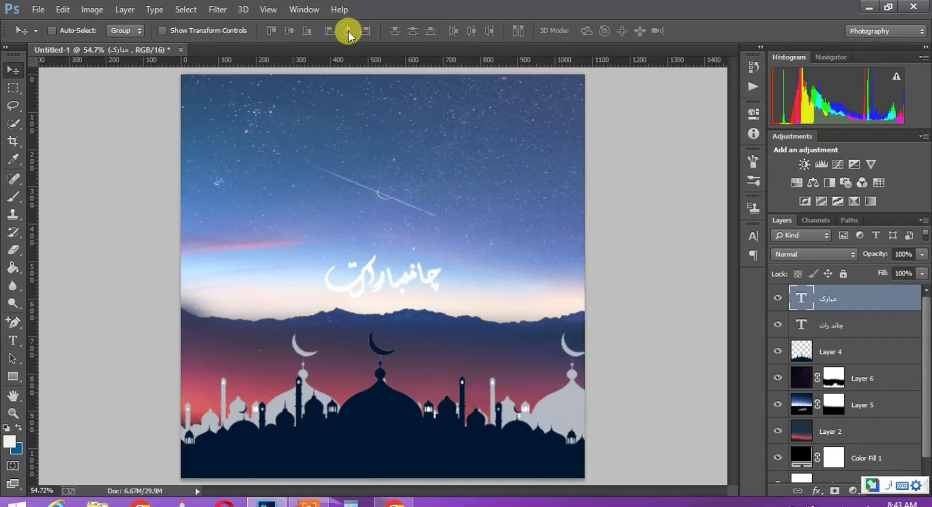
click(348, 31)
key(ctrl+d)
Step: Set the text colour of both "مبارک" and "چاند رات" to black (000000)
click(753, 236)
click(713, 314)
drag(645, 265, 509, 368)
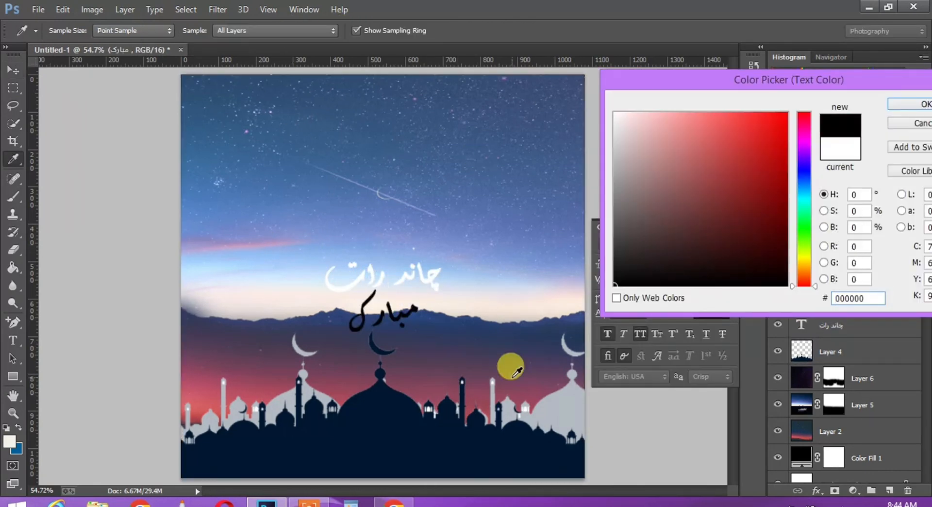
click(917, 104)
click(720, 226)
click(853, 325)
click(753, 237)
click(707, 313)
drag(648, 264, 544, 354)
click(917, 103)
click(720, 226)
Step: Group the two text layers and centre the group on the canvas horizontally and vertically
ctrl+click(834, 298)
key(ctrl+g)
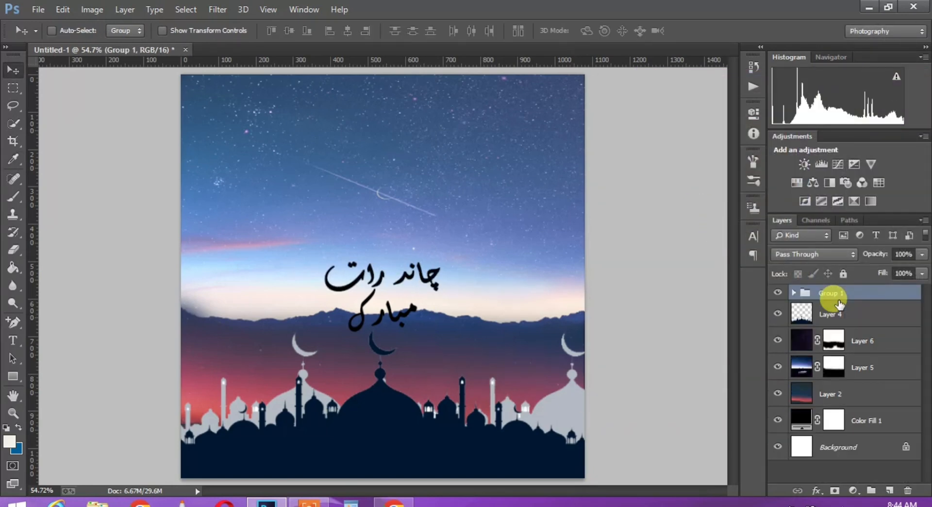
key(ctrl+a)
click(346, 30)
click(286, 32)
Step: Nudge the text group up into the sky and slightly left, just below the thin crescent moon
key(shift+Left)
key(shift+Left)
key(shift+Left)
key(shift+Left)
key(shift+Up)
key(shift+Up)
key(shift+Up)
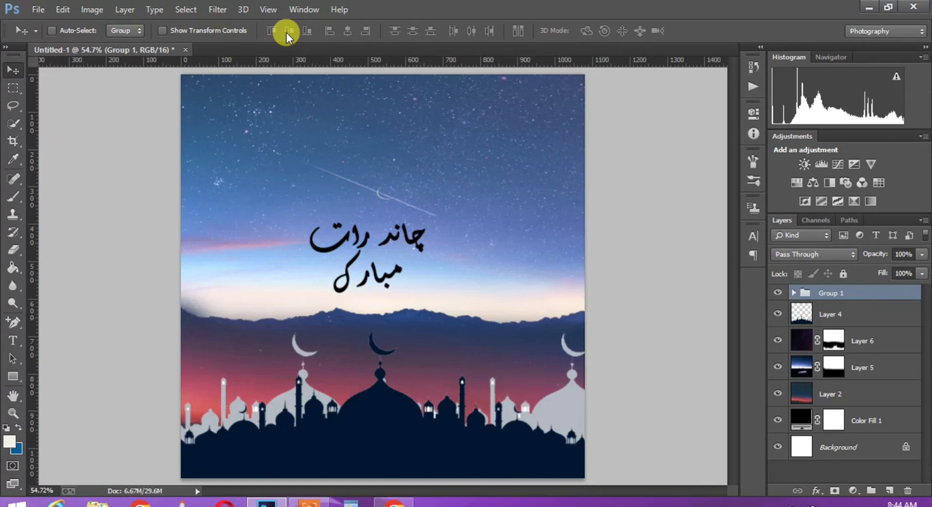
key(shift+Up)
key(shift+Up)
key(shift+Up)
key(shift+Right)
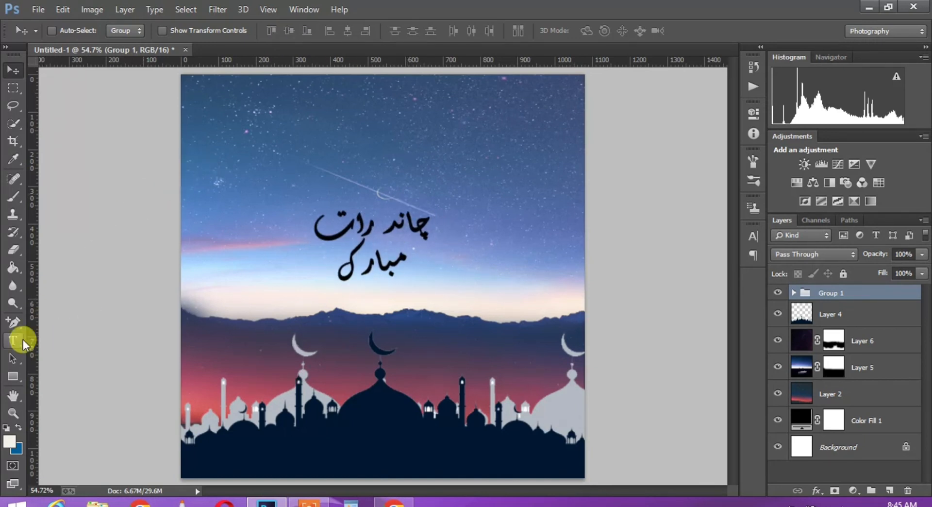
Step: Add a new text layer reading "igs studio" in black 30 pt Aldhabi below the Urdu text
click(13, 340)
click(367, 339)
text(igs studio)
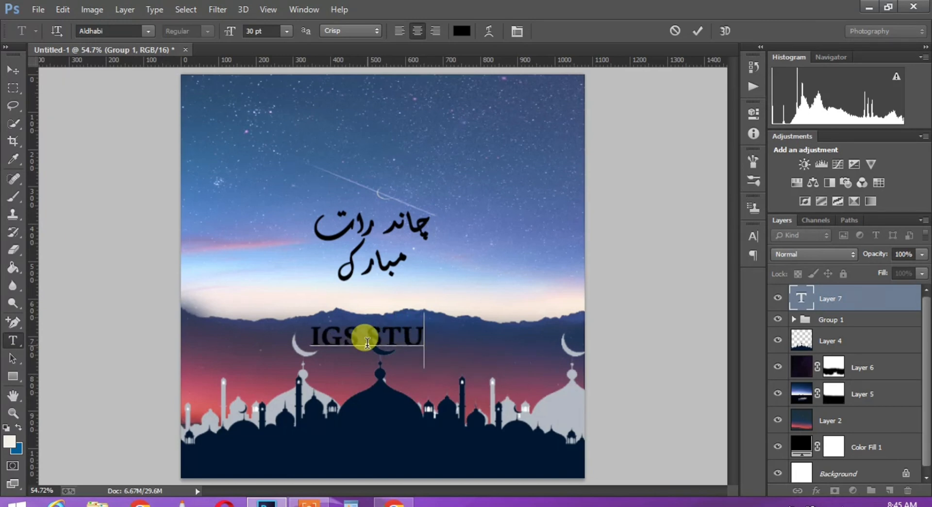
key(ctrl+Return)
Step: Nudge the "igs studio" text up and right so it sits under the Urdu lines, just above the mountain ridge
key(v)
key(shift+Up)
key(shift+Up)
key(shift+Up)
key(shift+Up)
key(shift+Up)
key(shift+Up)
key(shift+Up)
key(shift+Up)
key(shift+Up)
key(shift+Up)
key(shift+Right)
key(shift+Right)
key(shift+Right)
key(shift+Right)
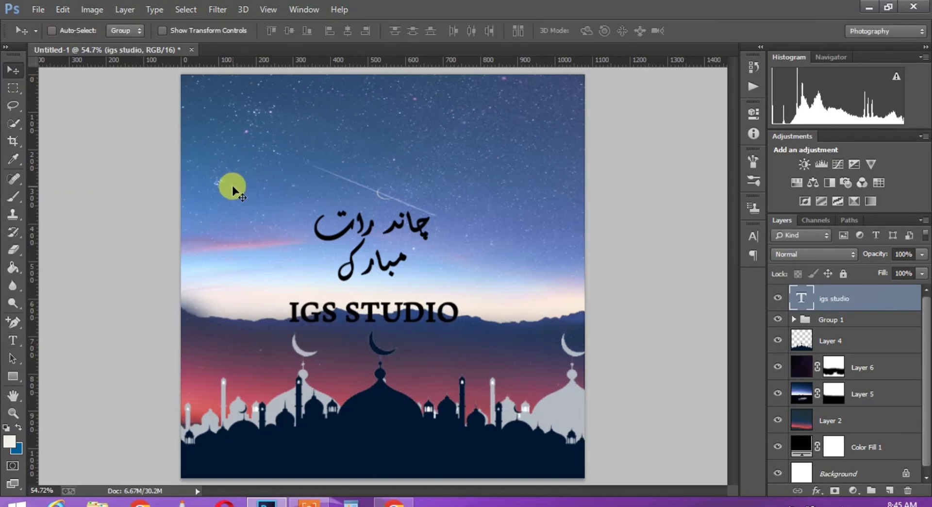
Step: Duplicate Layer 5 three times to brighten the sky behind the text
click(801, 392)
key(ctrl+j)
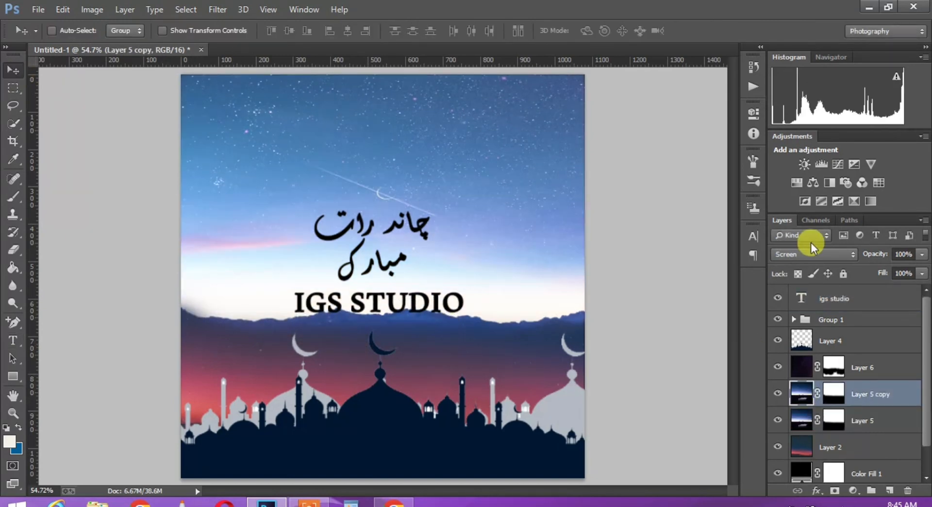
key(ctrl+j)
key(ctrl+j)
key(ctrl+j)
key(j)
key(ctrl+z)
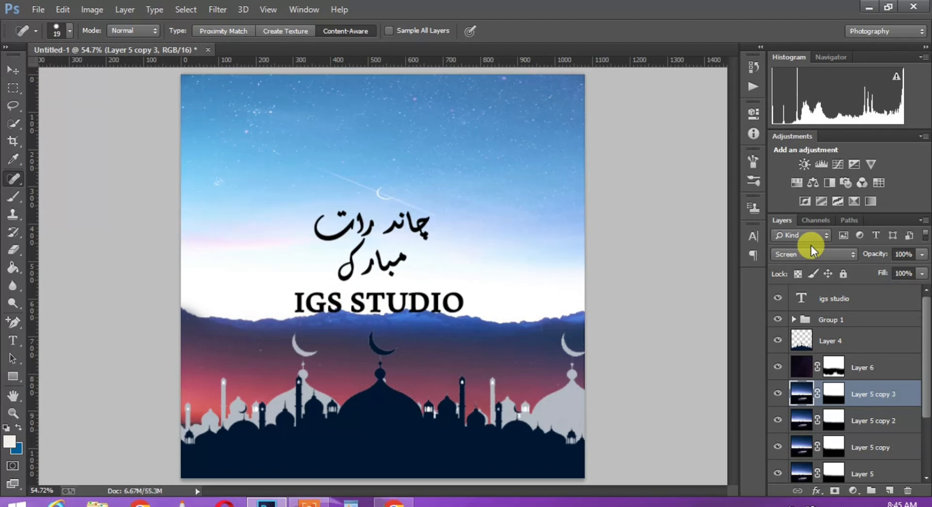